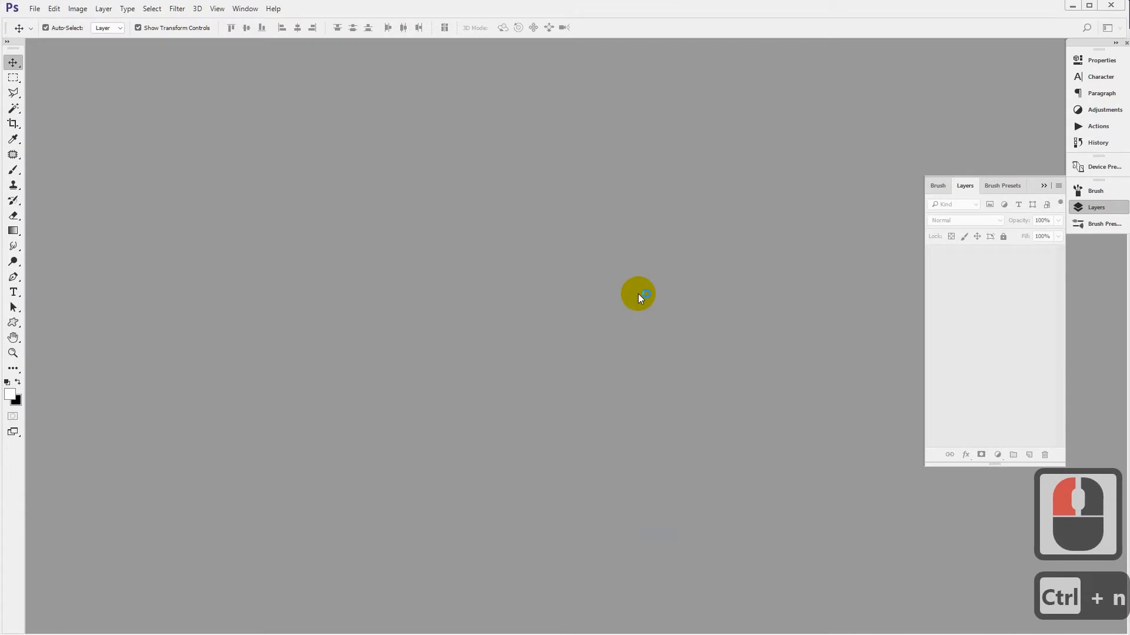
Create a new document and fill its background with black
key(Return)
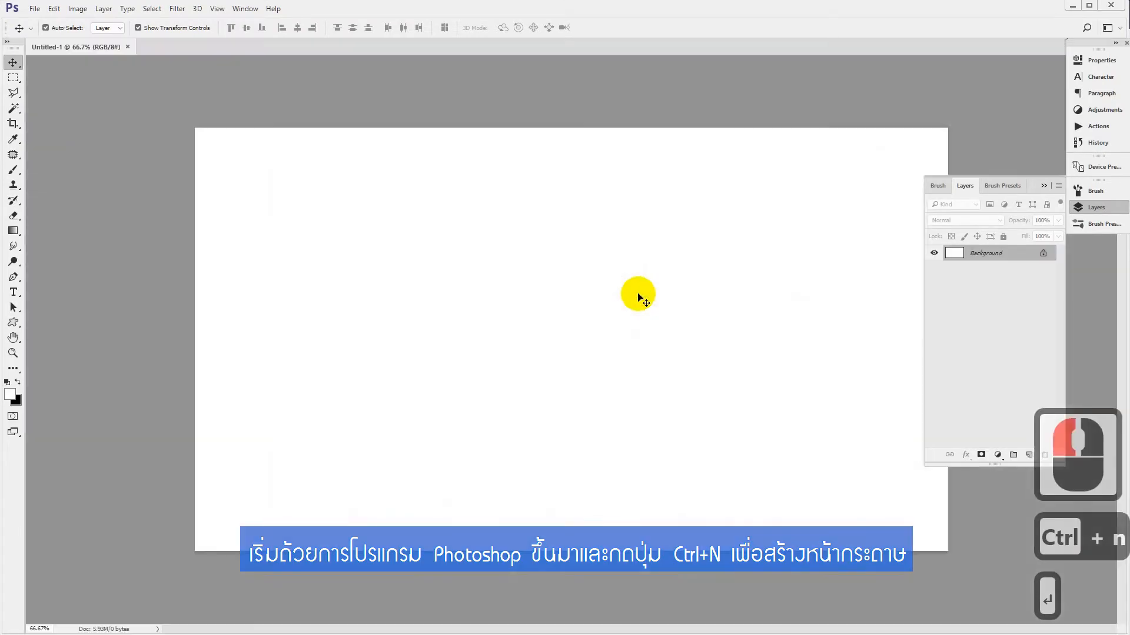
key(ctrl+Delete)
Add the white text "พลาสติก" to the canvas with the Type tool
key(t)
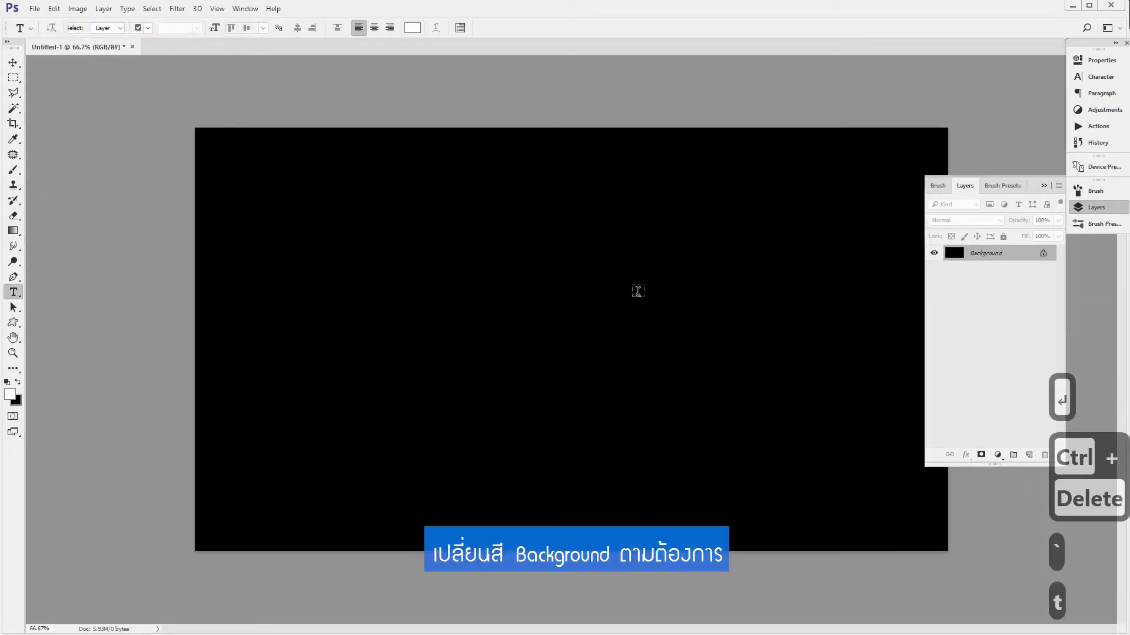
click(373, 302)
text(พลาสติก)
key(Return)
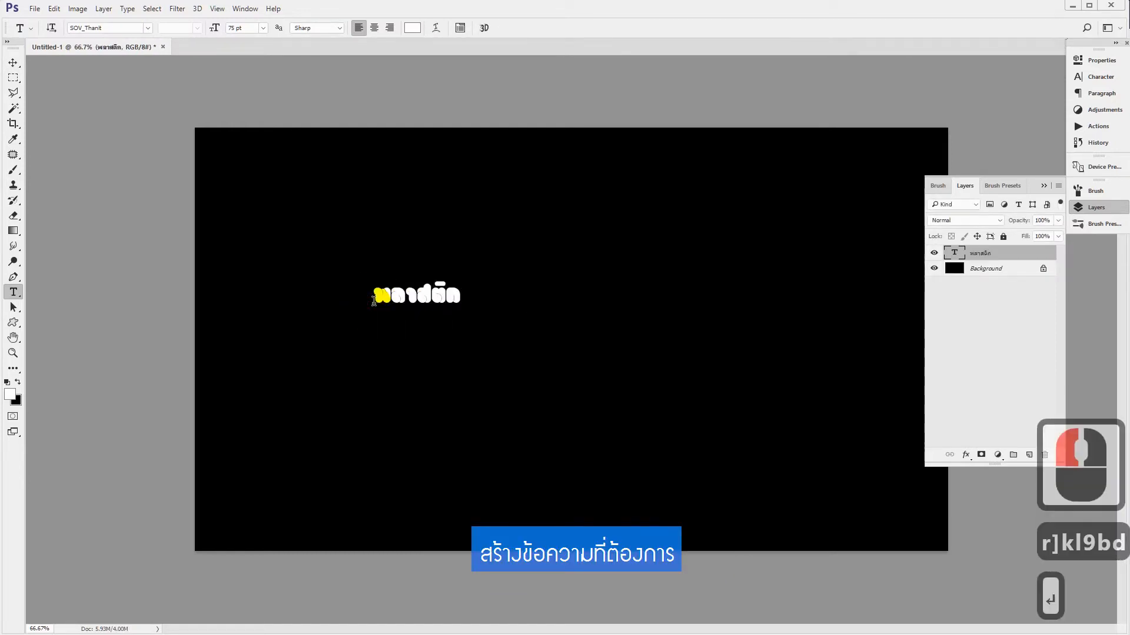
Scale the text up proportionally to about 687% and centre it on the canvas at 960, 540 px
key(v)
drag(458, 300, 872, 533)
drag(832, 399, 760, 334)
drag(828, 242, 872, 227)
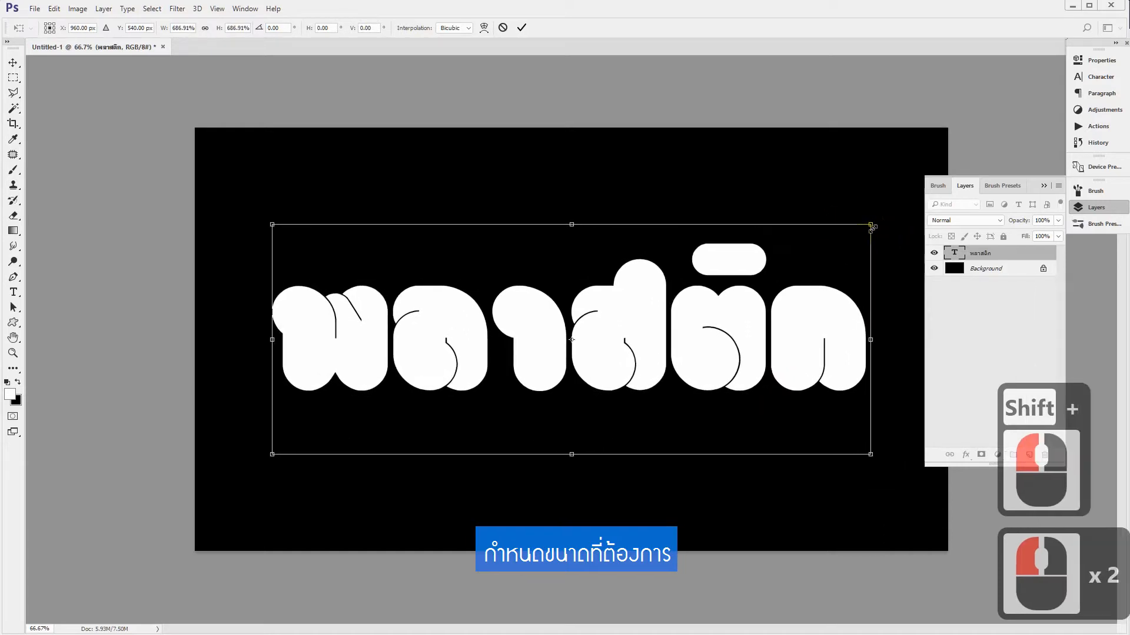
key(Return)
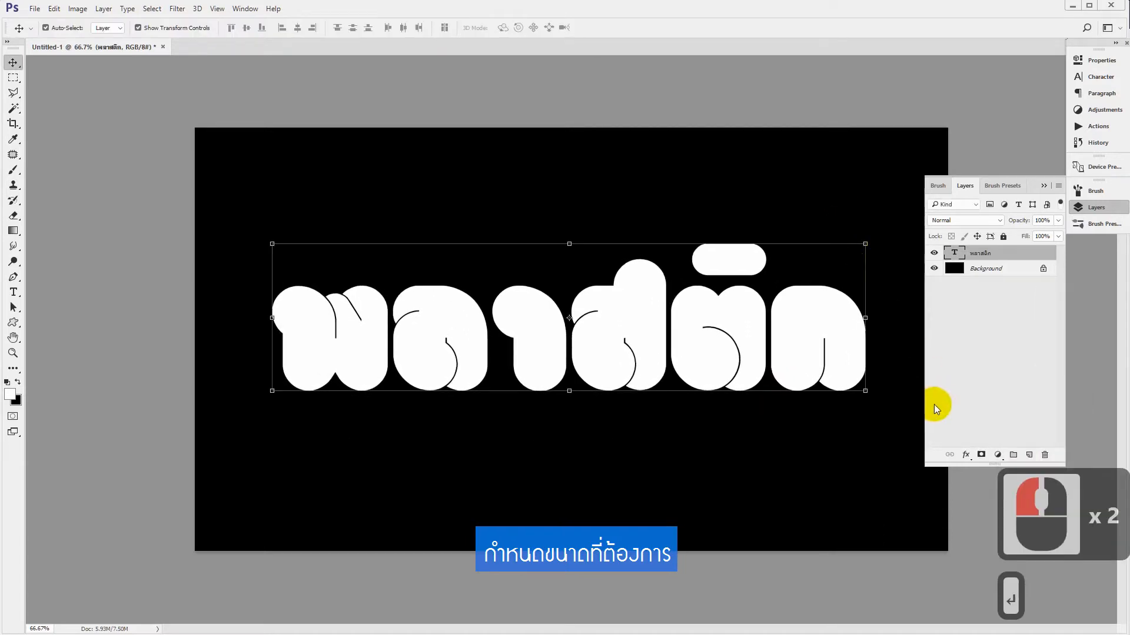
Add a Color Overlay effect to the text layer in pure red, #ff0000
click(963, 454)
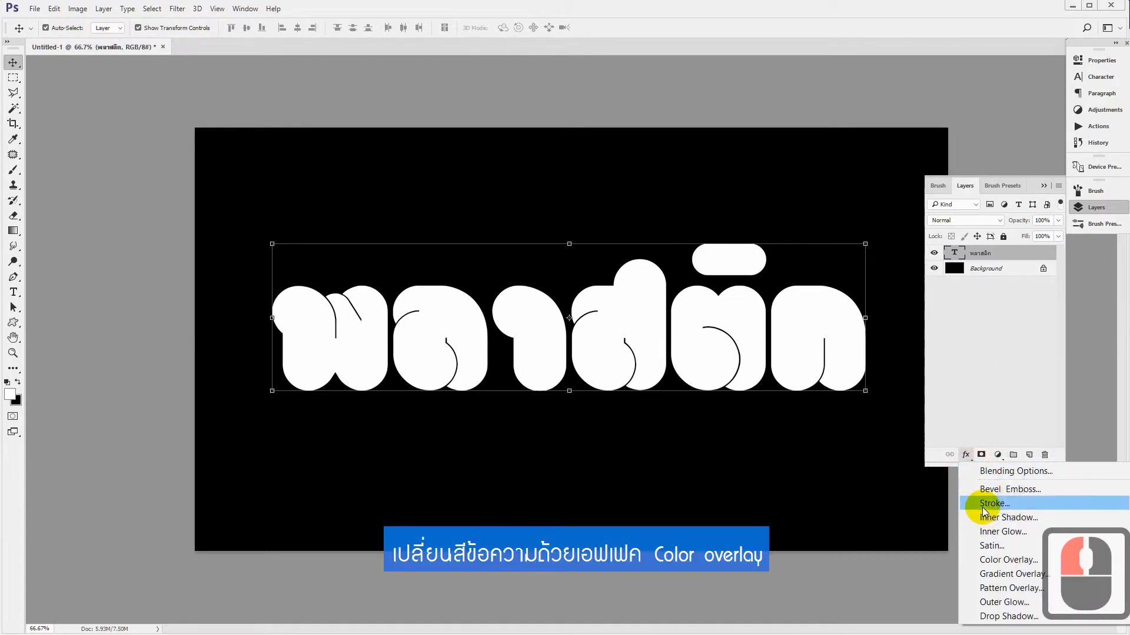
click(996, 559)
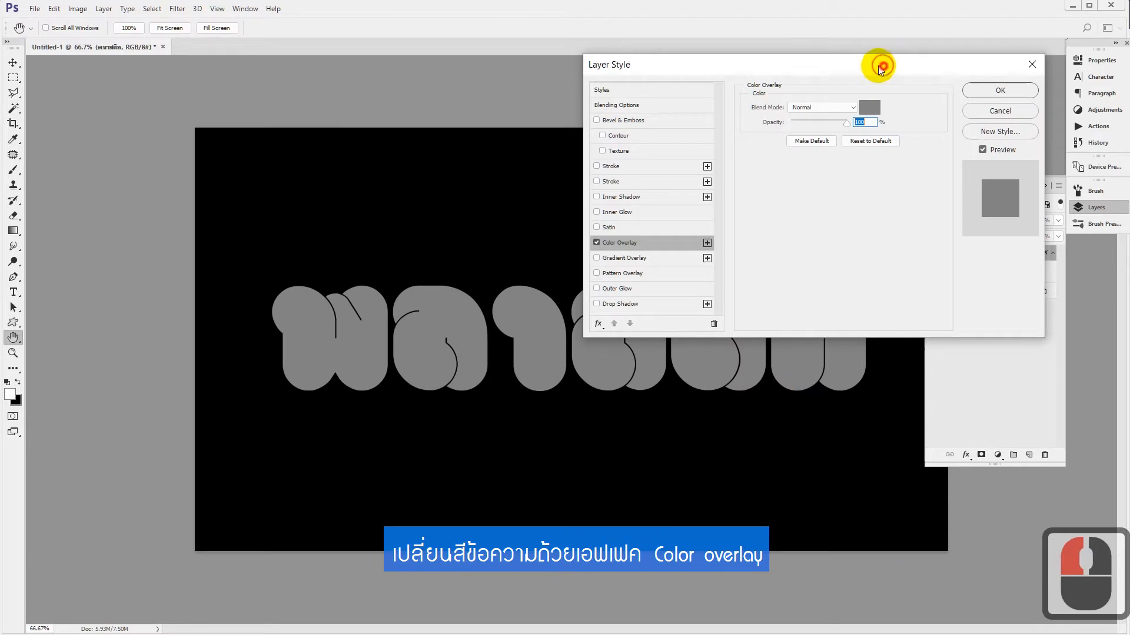
drag(880, 69, 632, 137)
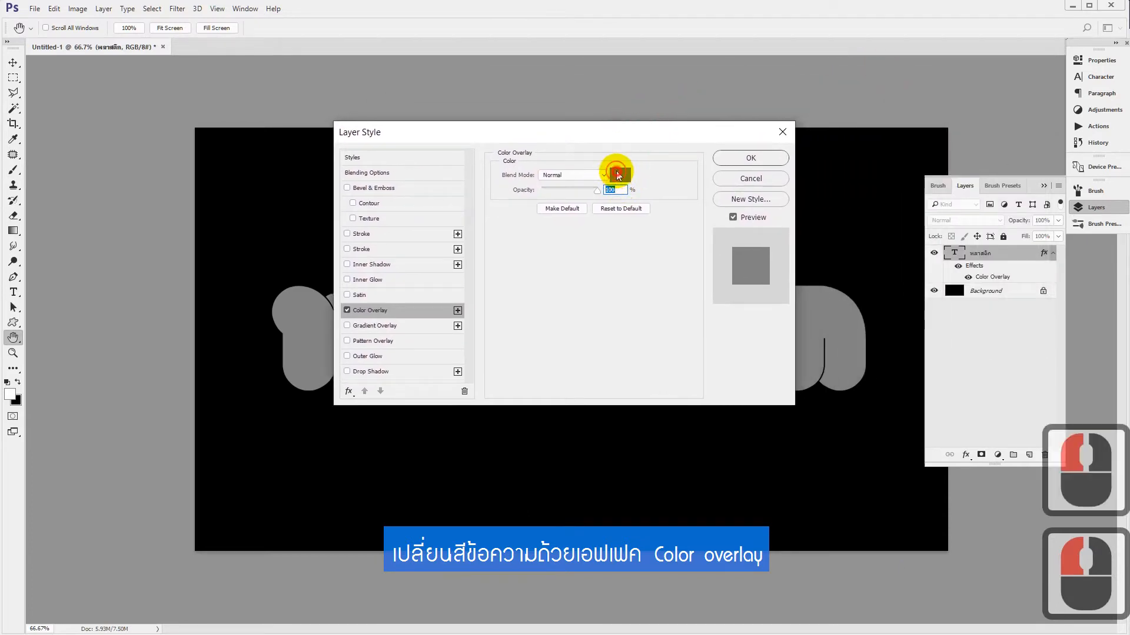
click(616, 174)
drag(581, 469, 634, 424)
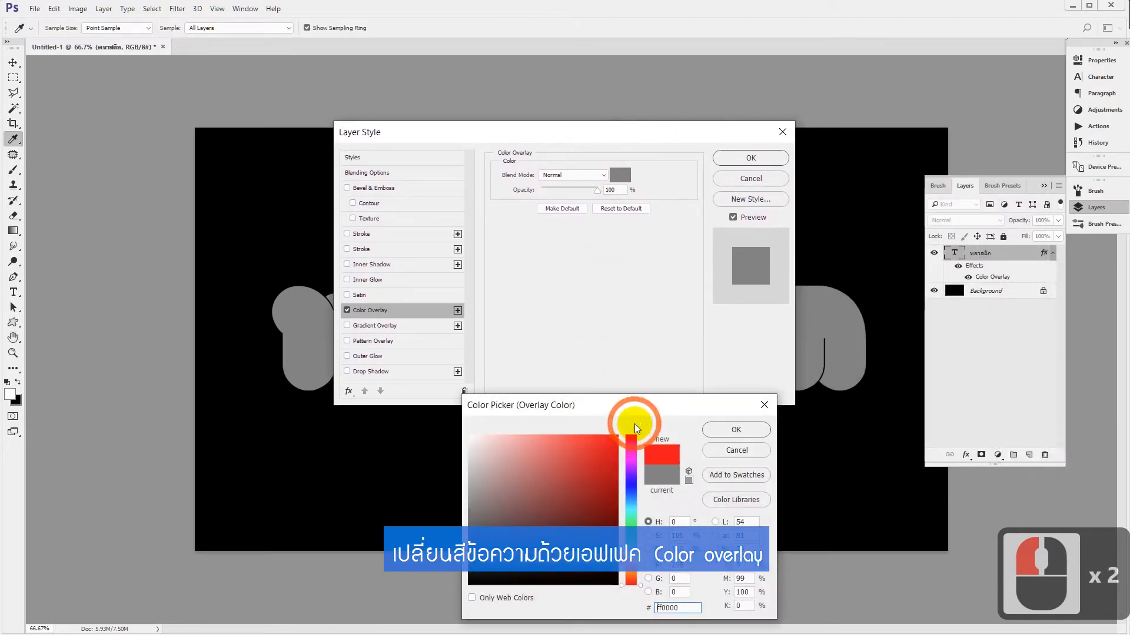
click(733, 429)
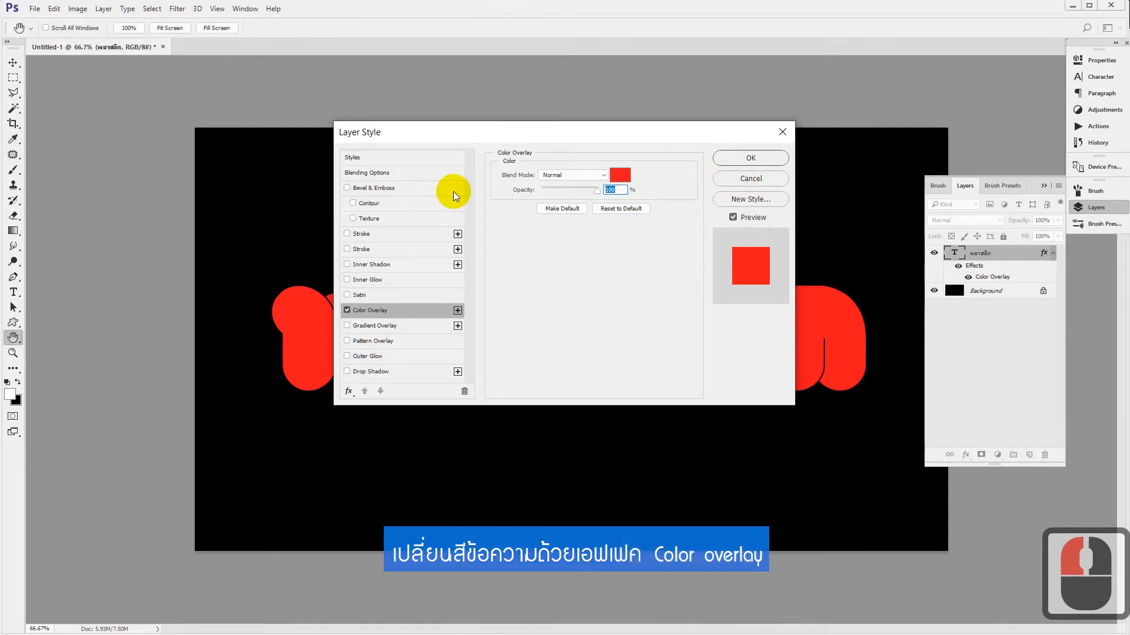
Enable the Inner Glow effect and set its colour to dark red, #a80000
click(376, 281)
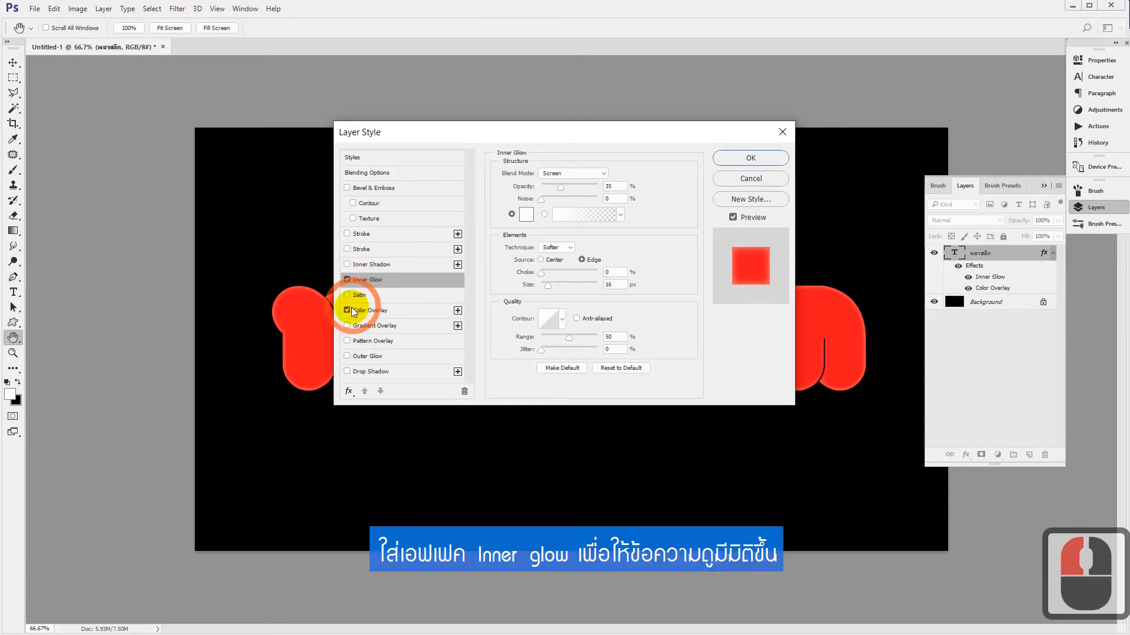
click(526, 215)
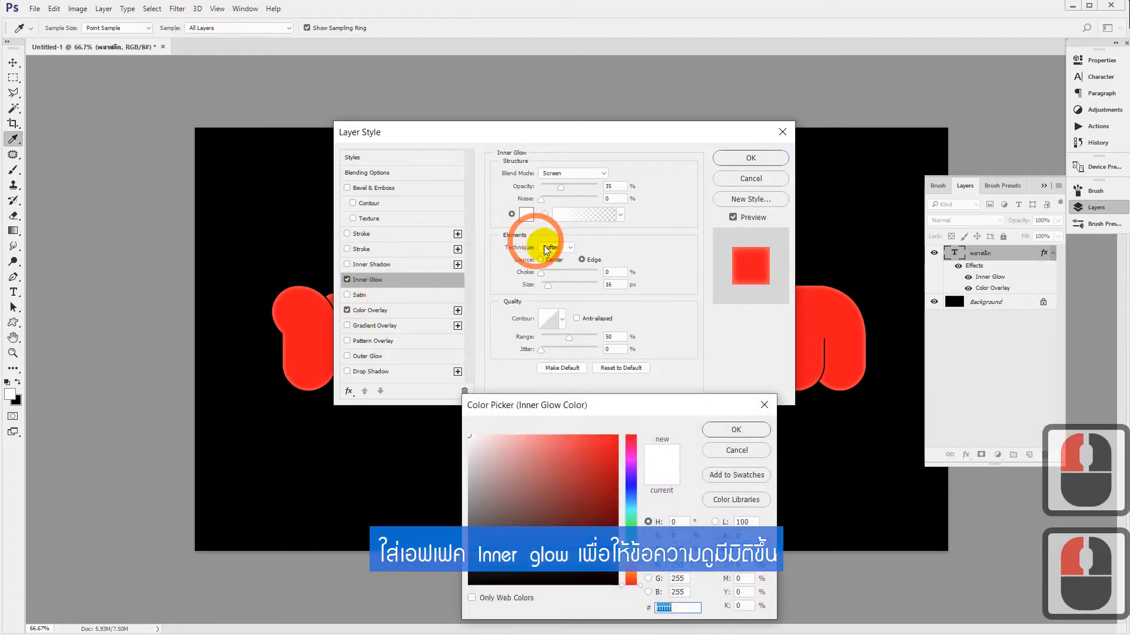
drag(604, 448, 636, 431)
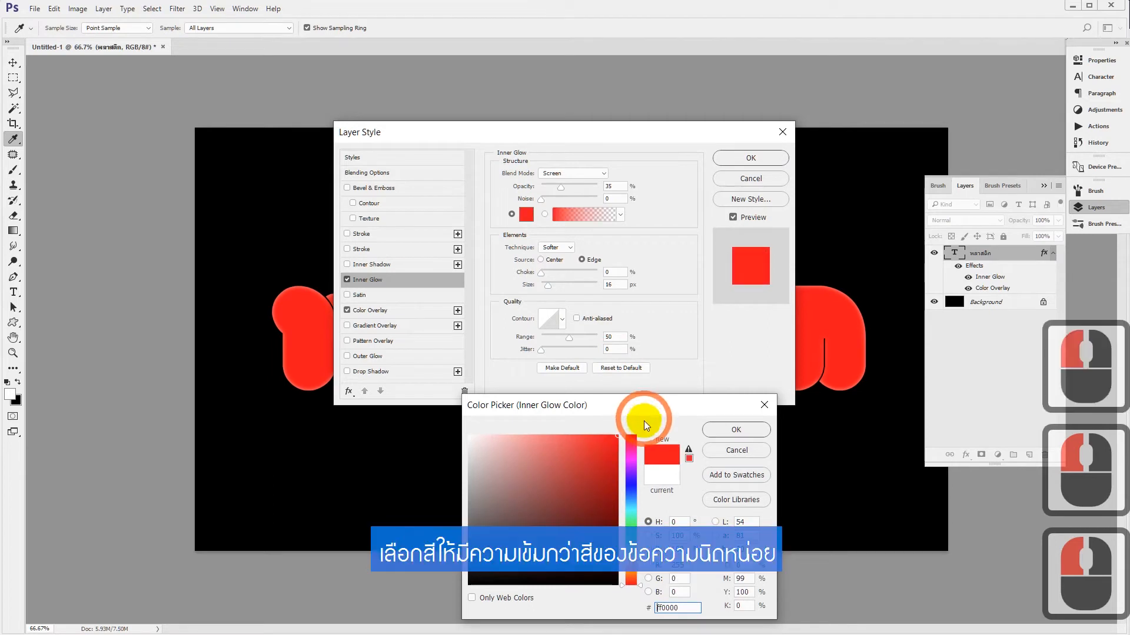
mouse_move(613, 484)
mouse_down()
mouse_move(627, 475)
mouse_move(617, 486)
mouse_up()
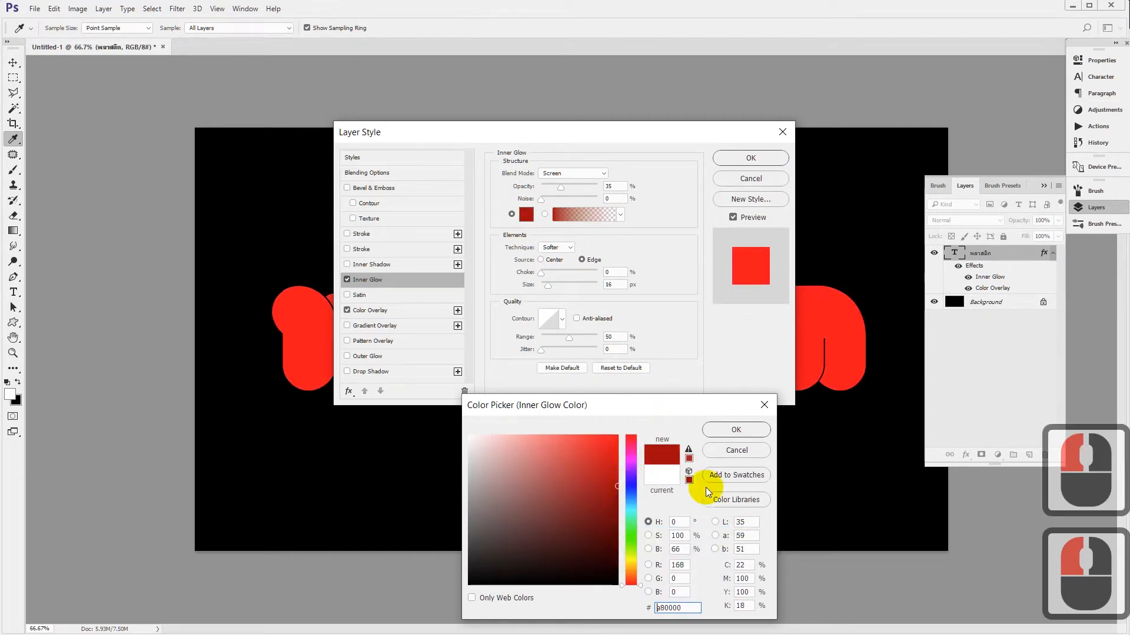
double_click(742, 432)
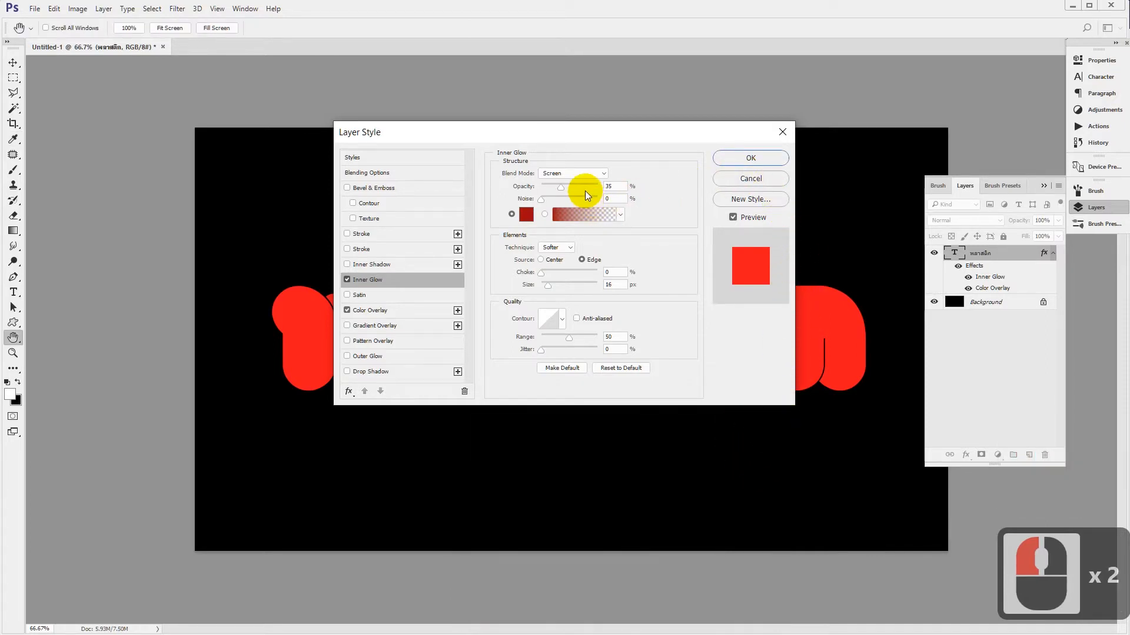
Set the inner glow to Multiply blend mode with 50% opacity and a size of 40 px
click(556, 173)
click(550, 211)
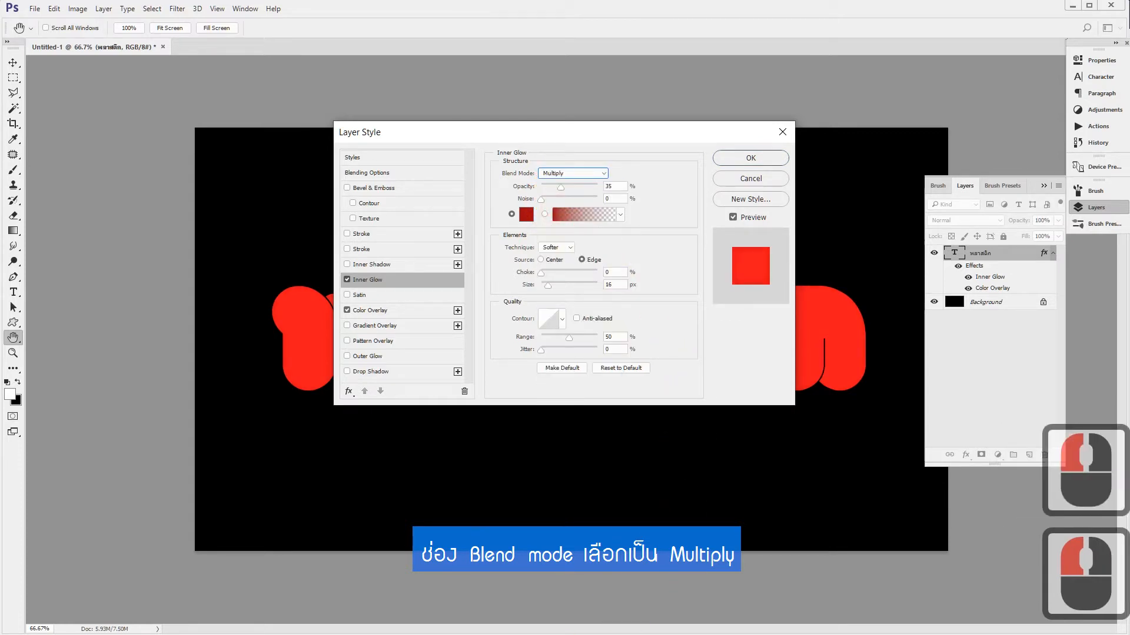
click(525, 215)
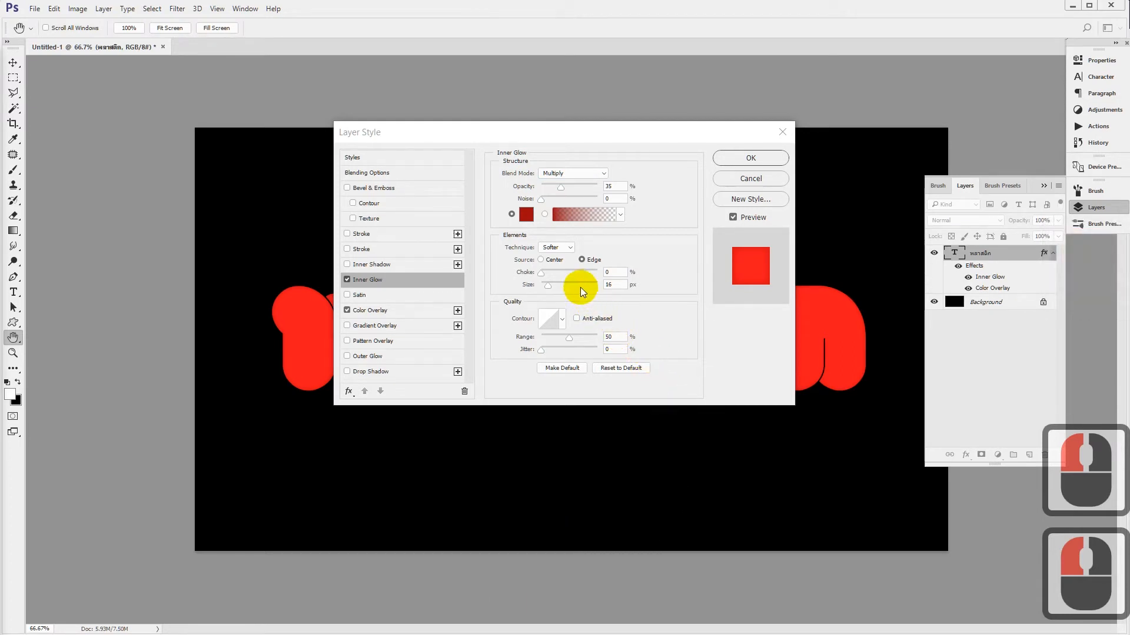
click(551, 286)
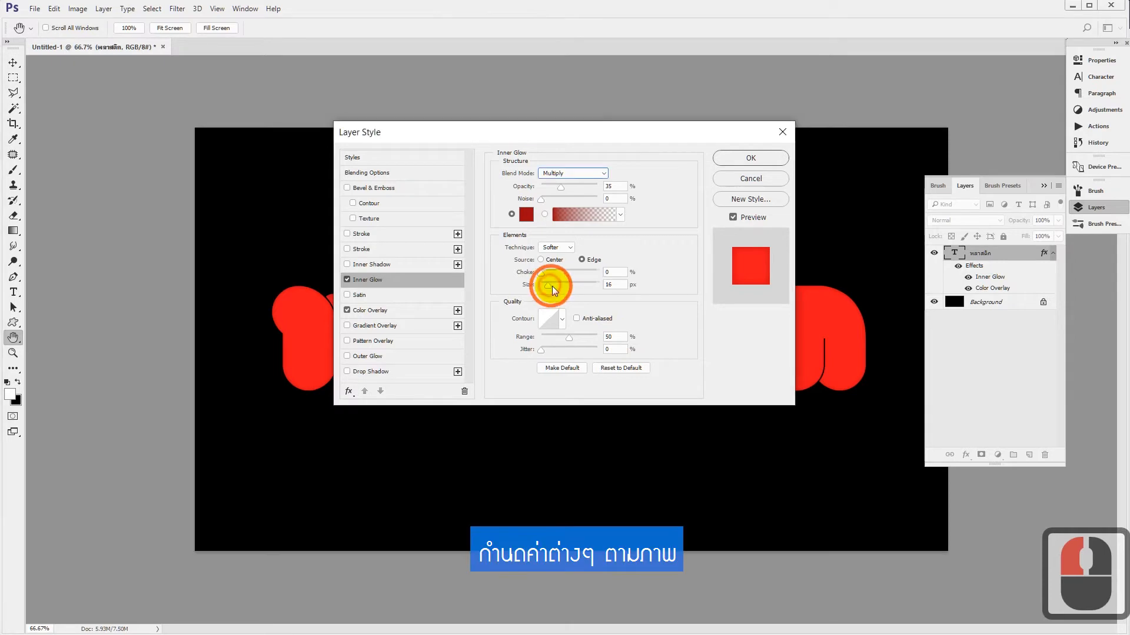
click(552, 286)
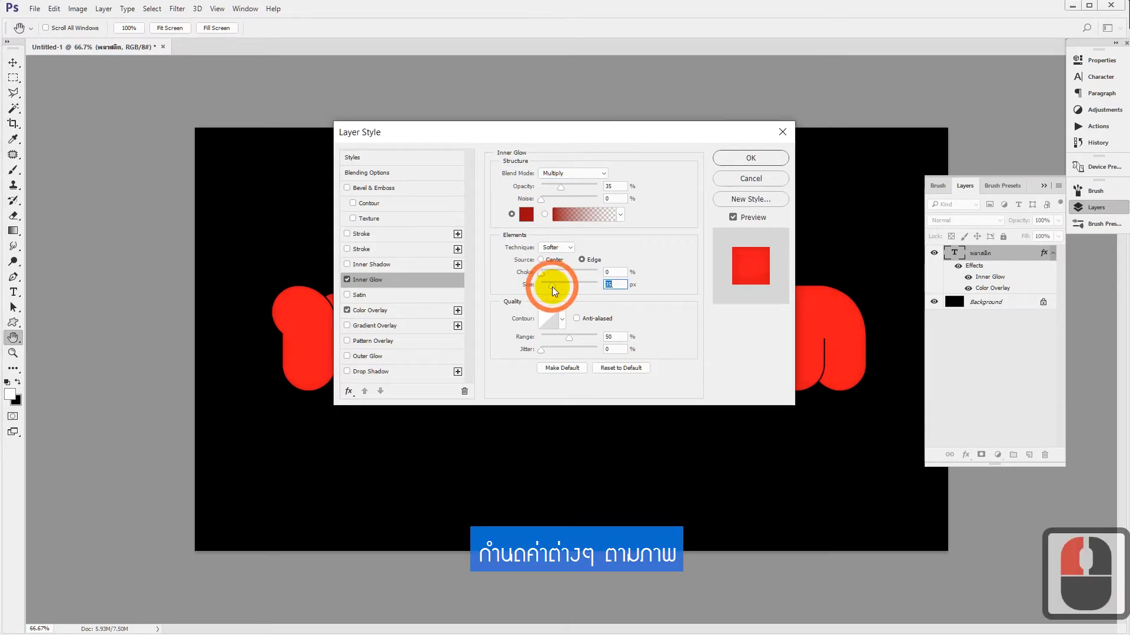
text(40)
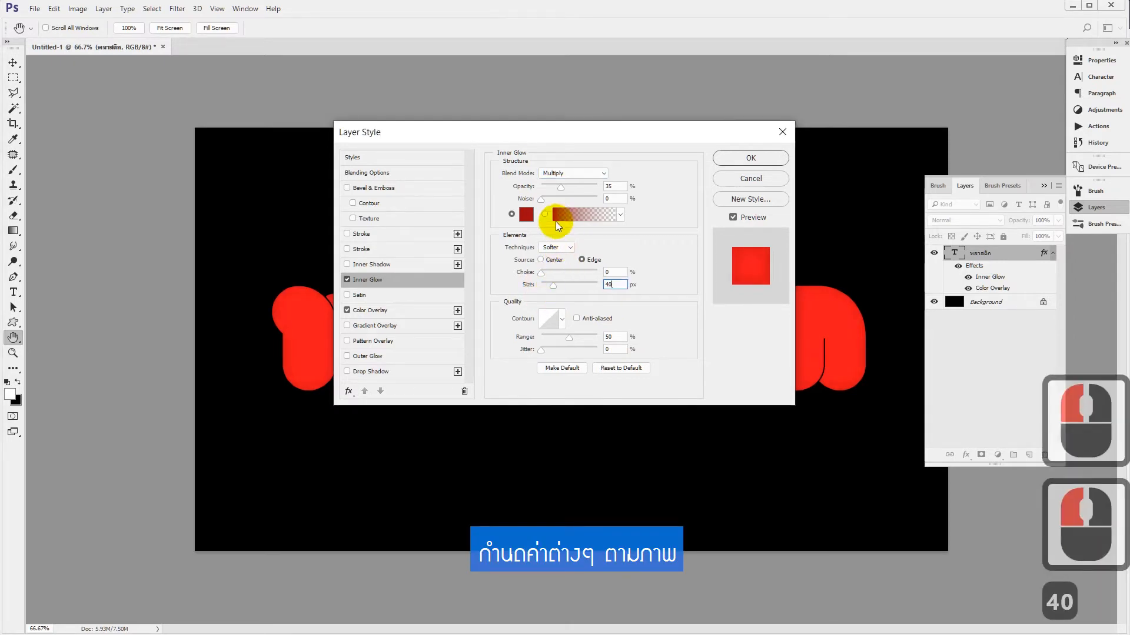
text(50)
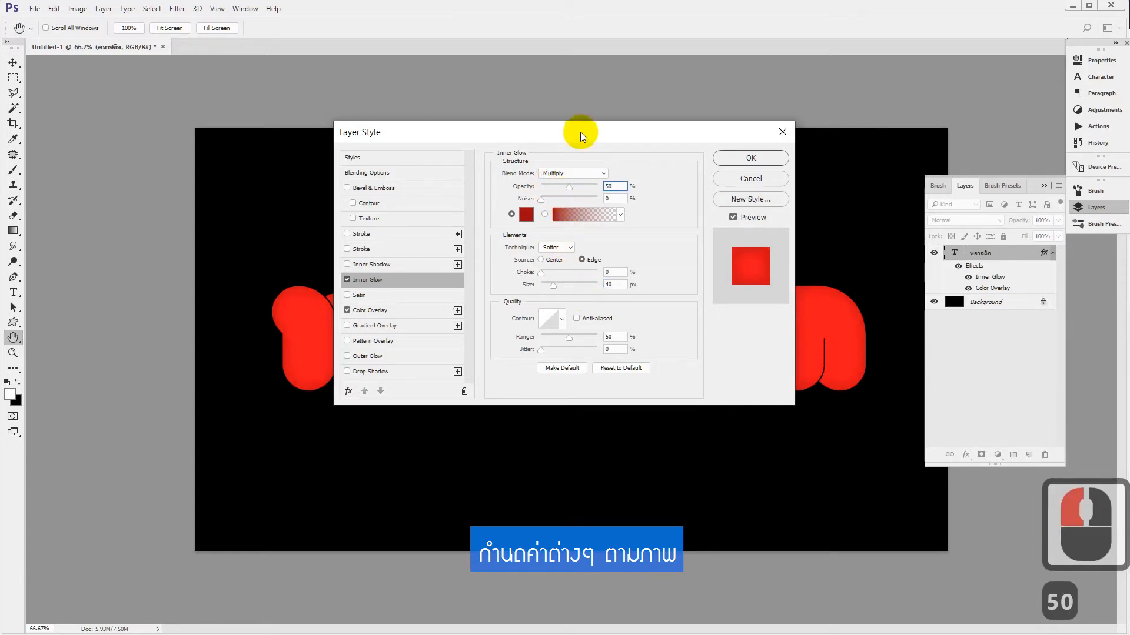
Uncover the first letters of the text behind the dialog and set the inner glow's range to 40%
drag(570, 129, 774, 84)
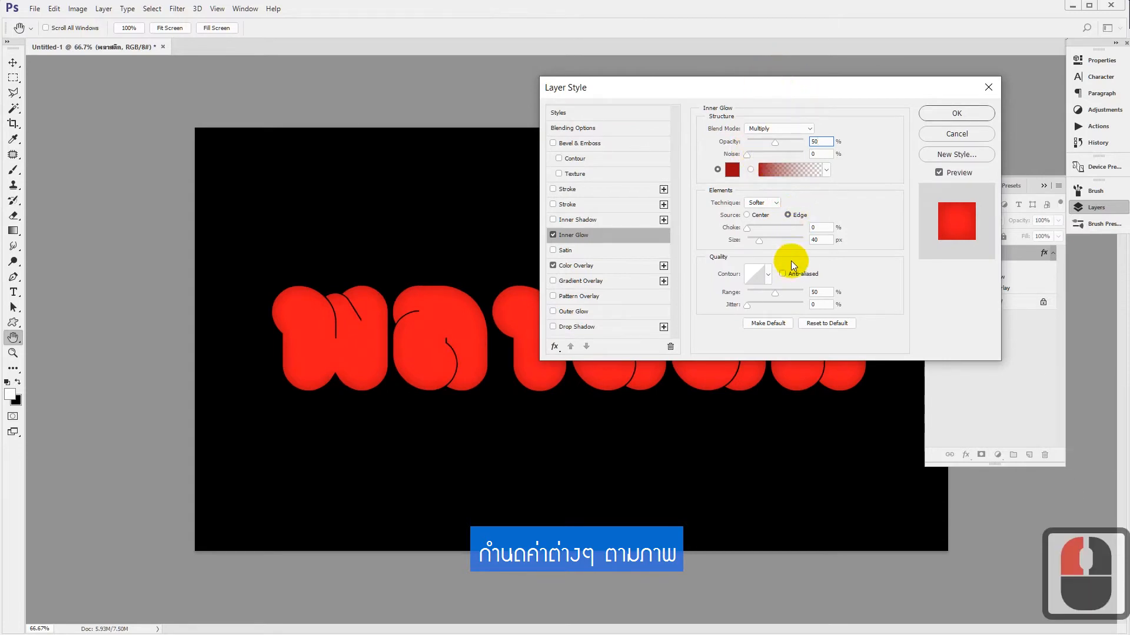
click(776, 294)
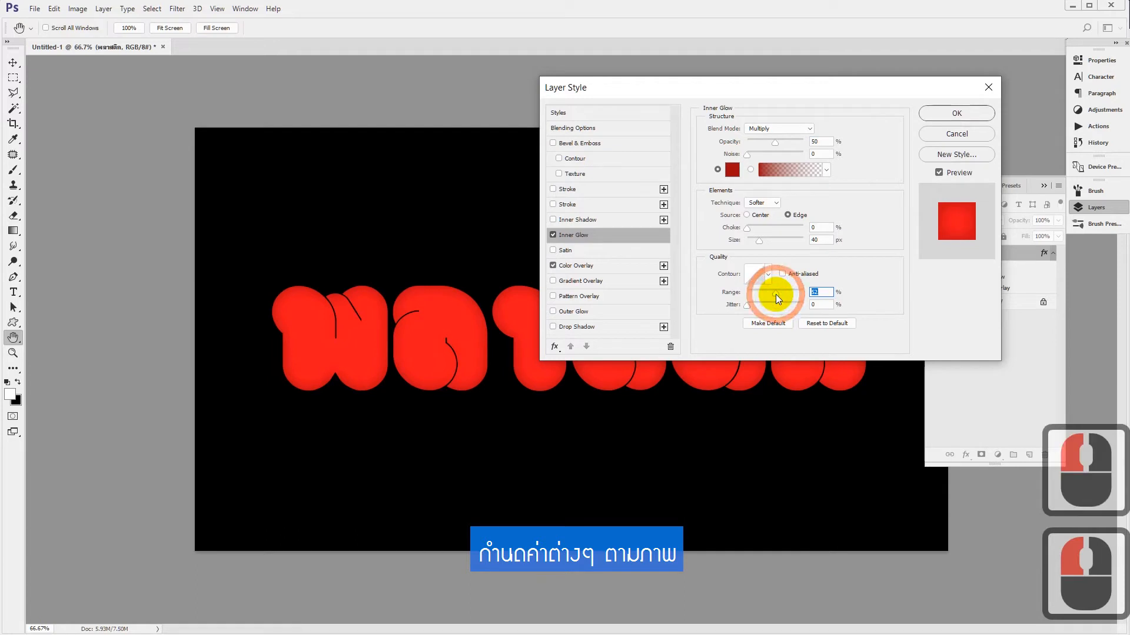
text(40)
click(787, 291)
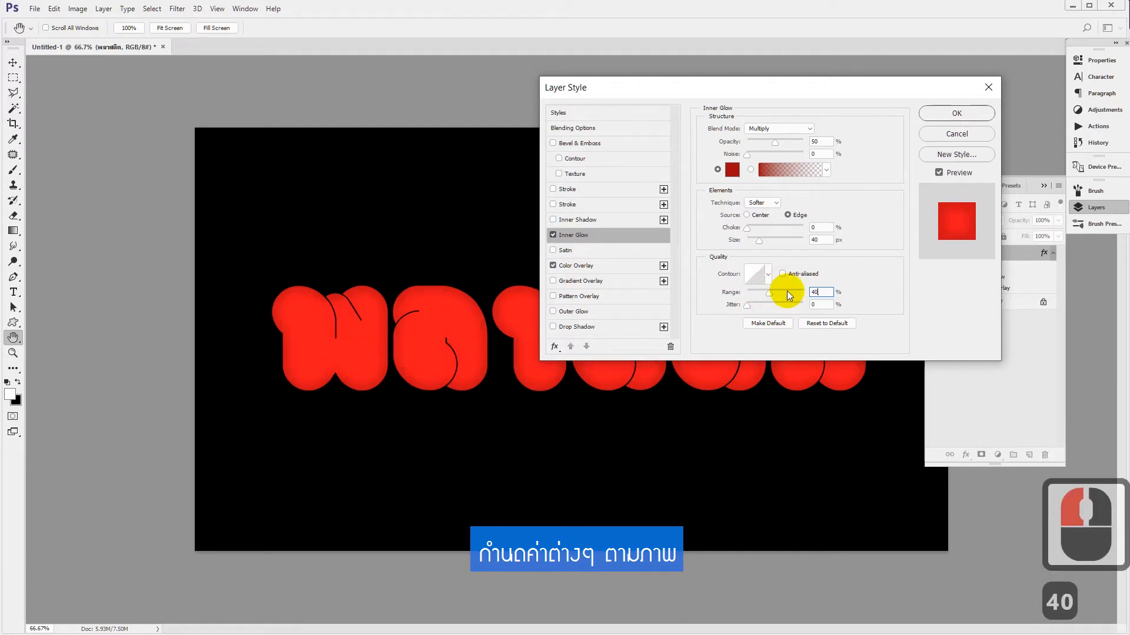
Darken the inner glow colour to #870000 and apply the layer style
click(733, 172)
drag(615, 491, 631, 509)
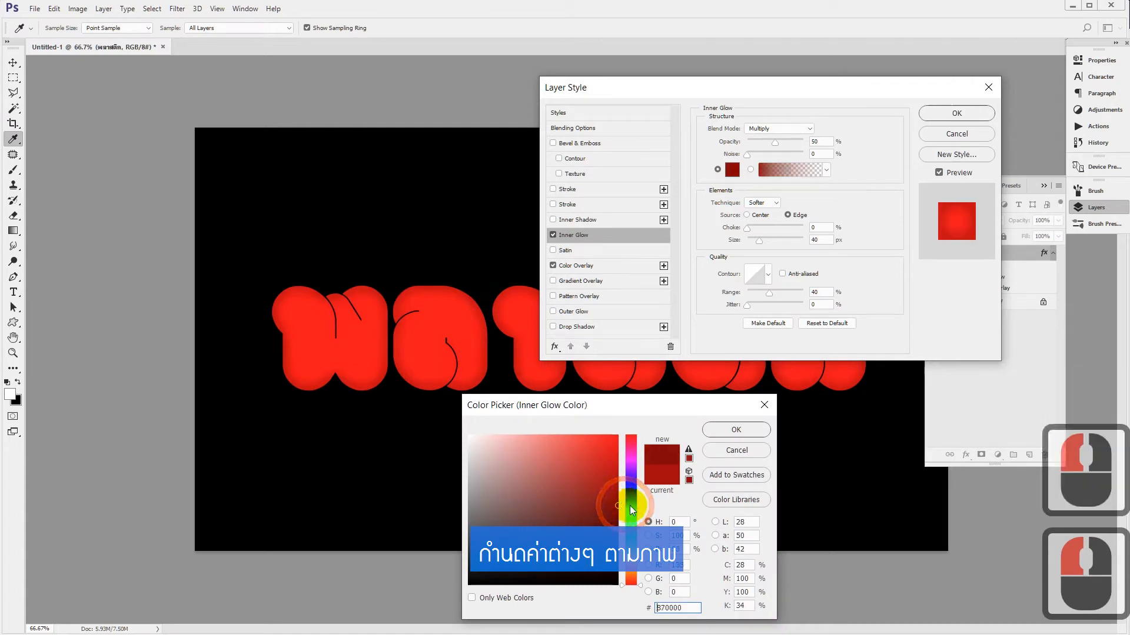
click(736, 430)
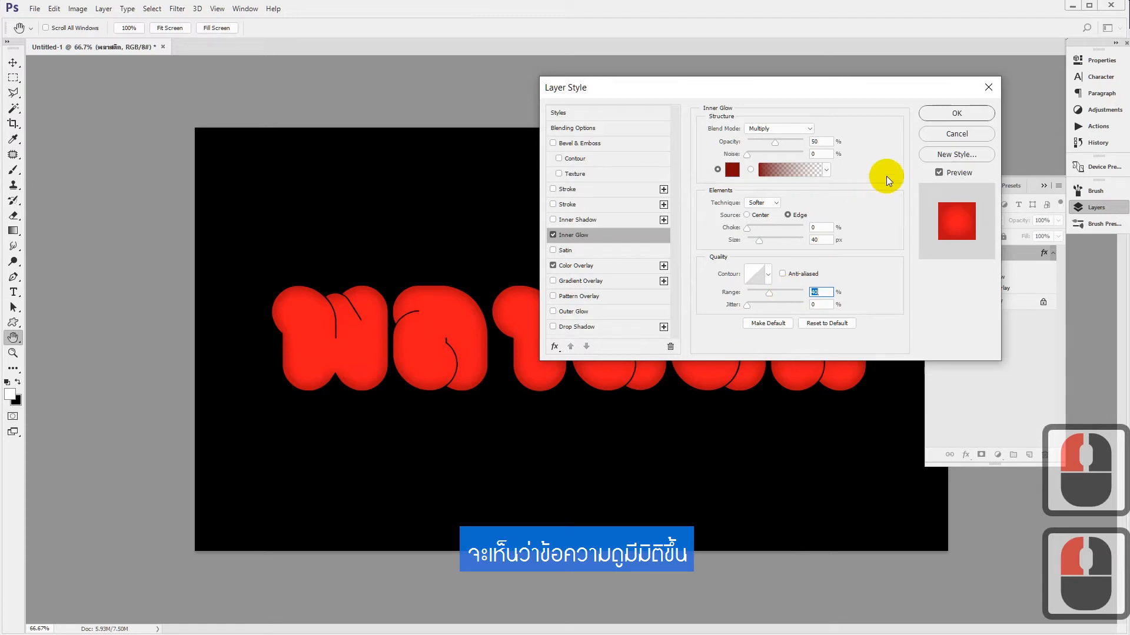
click(935, 120)
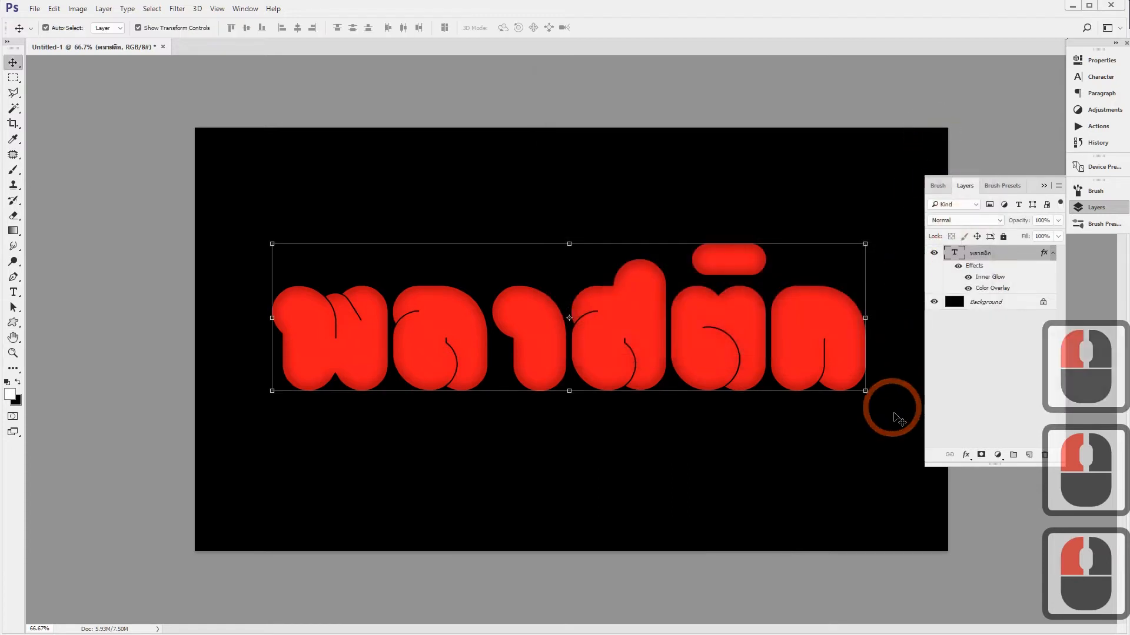
Add a Bevel & Emboss effect to the text layer with a depth of 115% and a size of 43 px
click(966, 457)
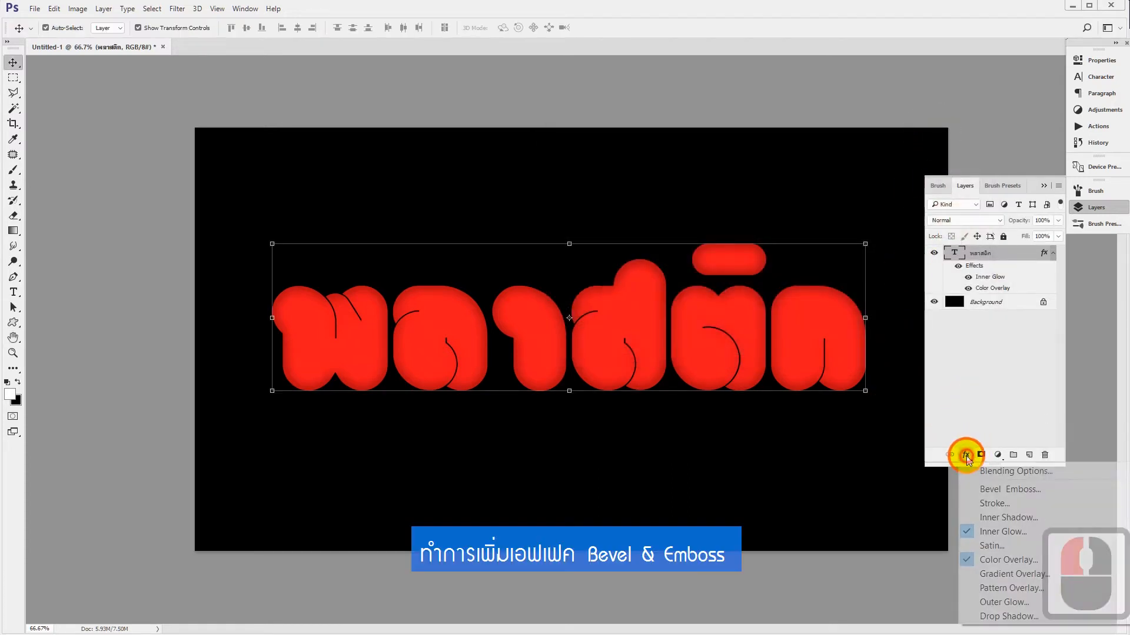
click(988, 489)
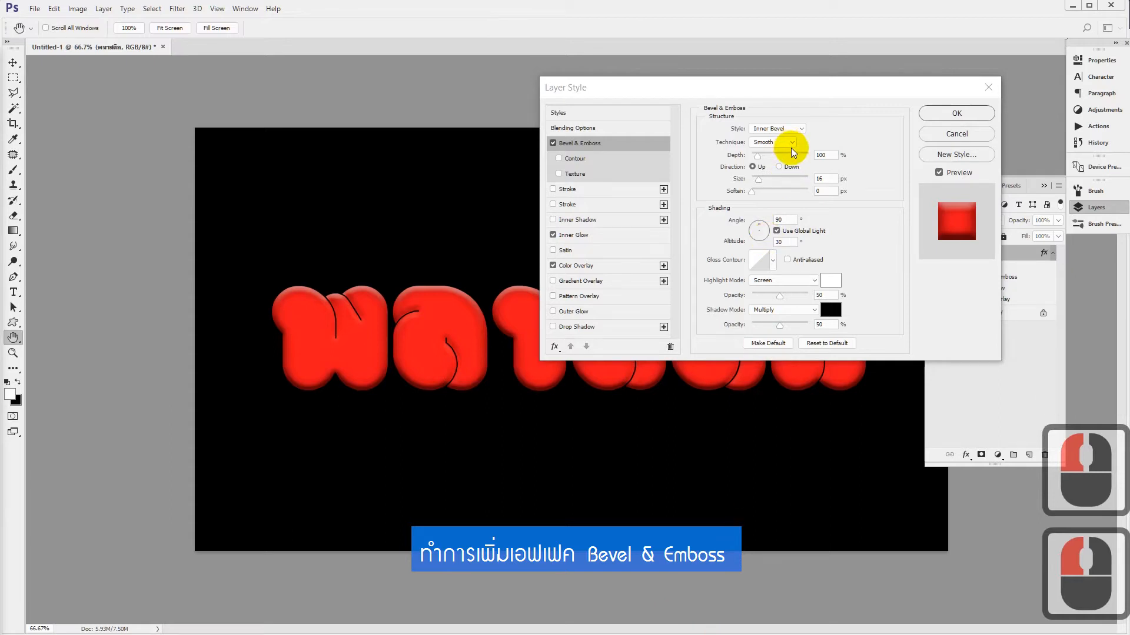
click(758, 160)
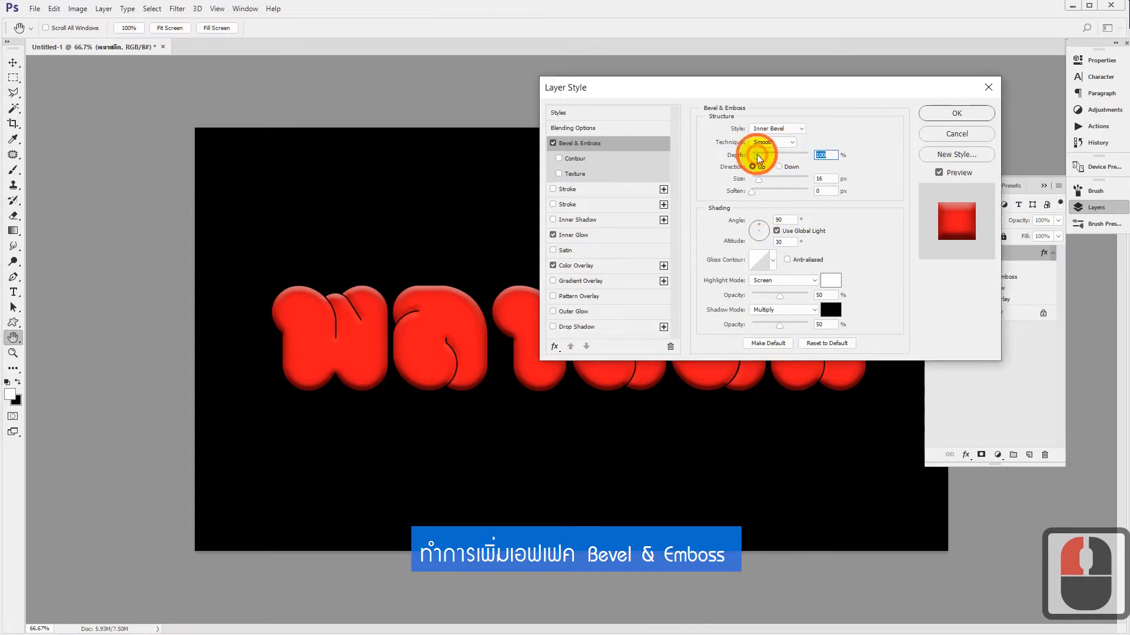
text(115)
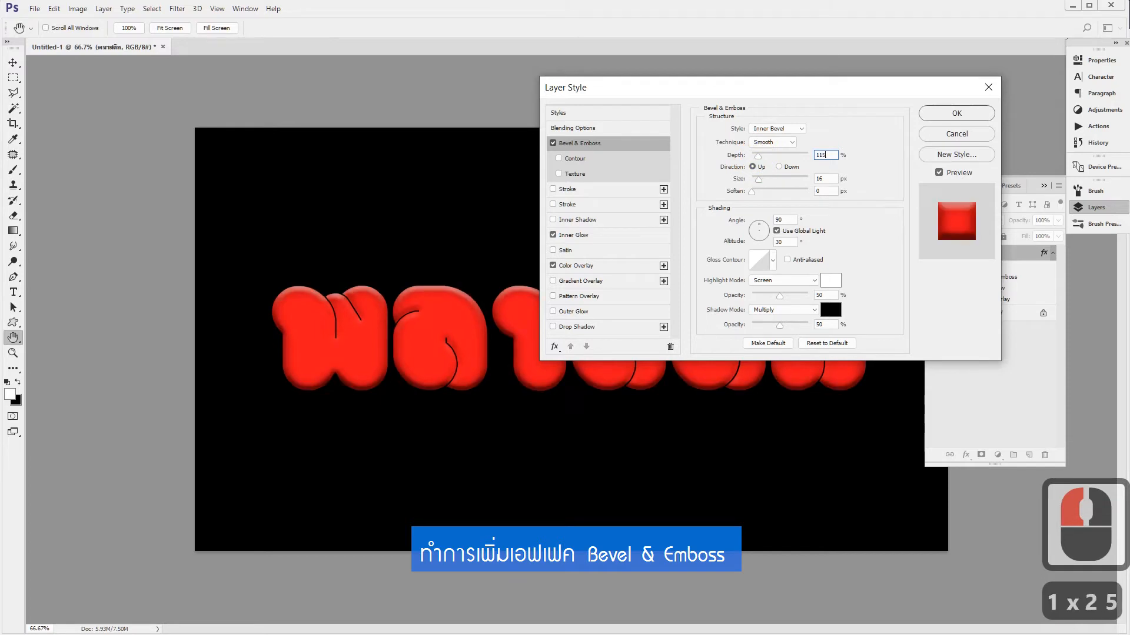
click(757, 182)
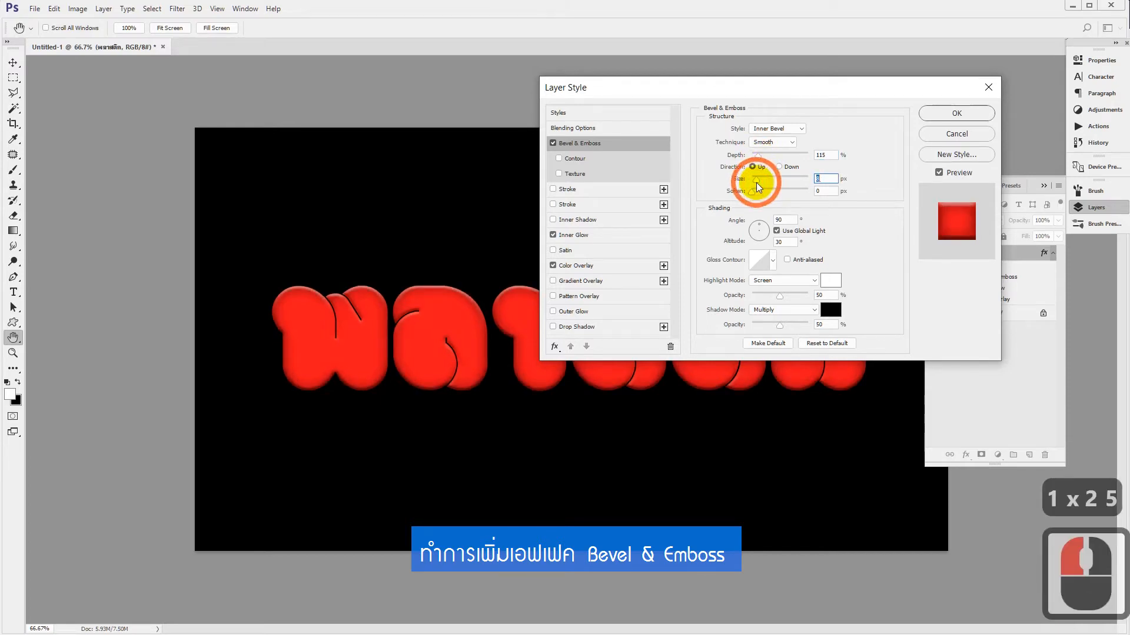
text(43)
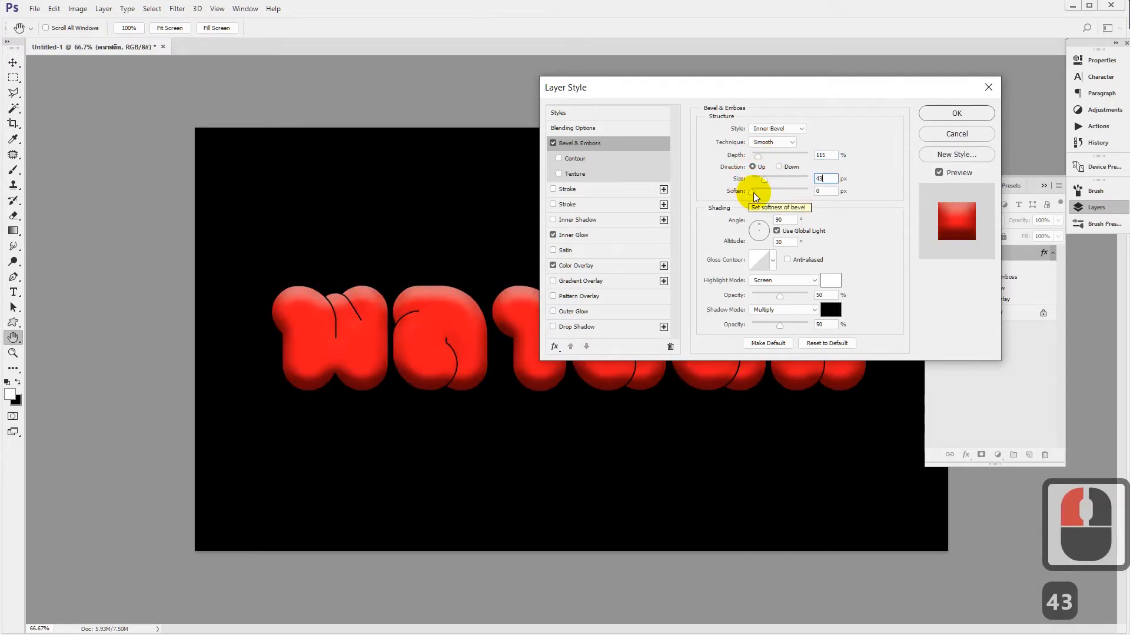
Set the bevel's shading angle to 120°
double_click(783, 219)
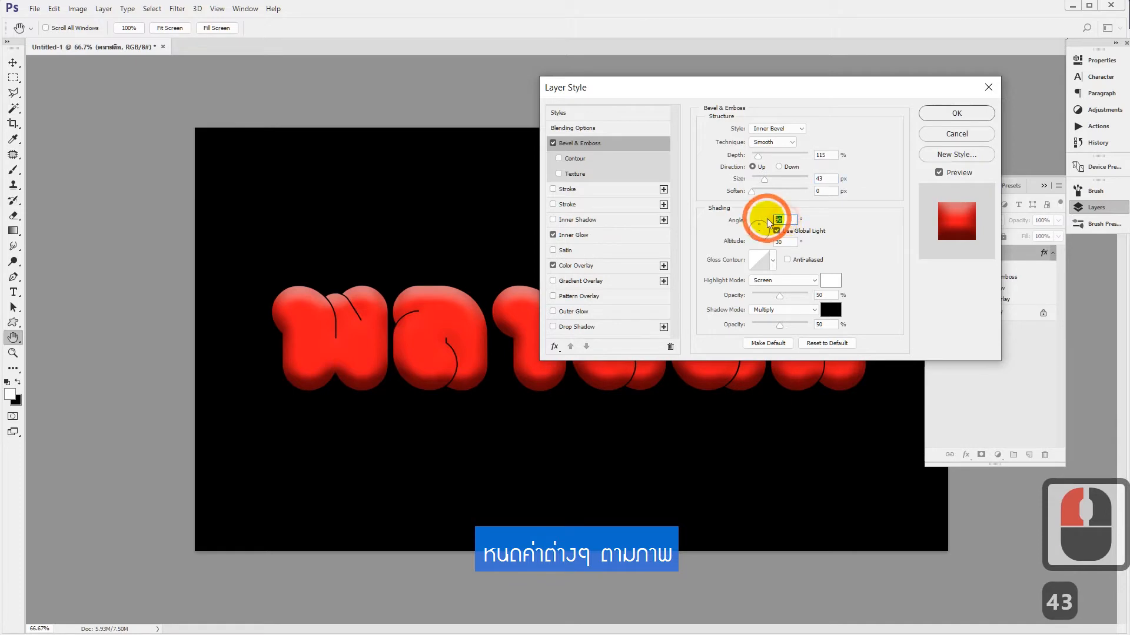
text(120)
key(Tab)
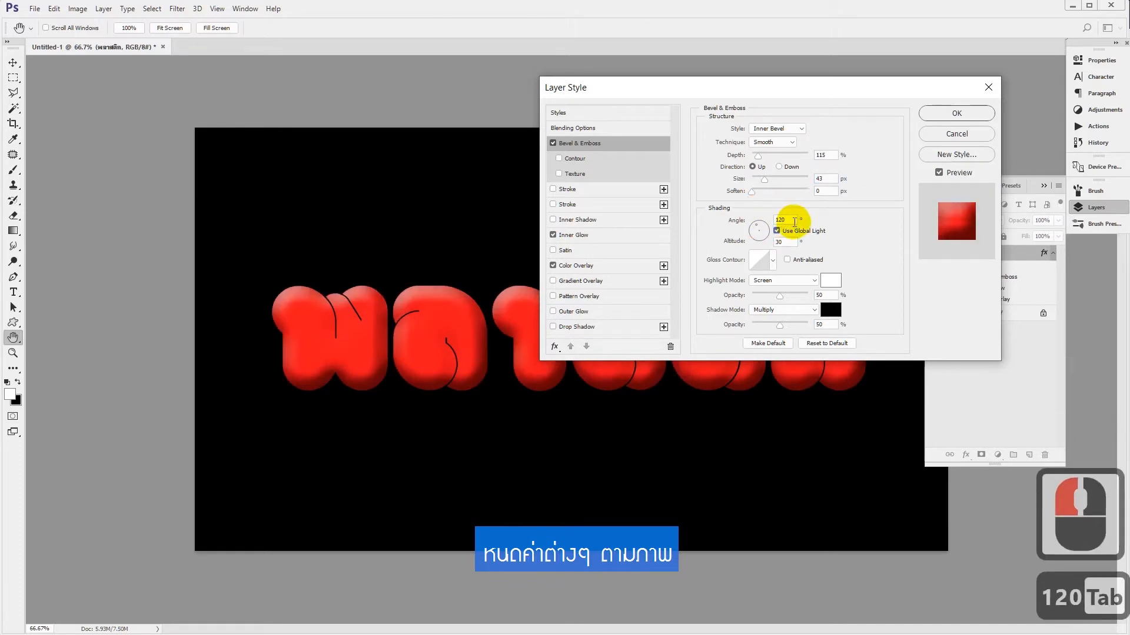
Set the bevel's altitude to 60° and append the Contours preset set to the available gloss contours
double_click(784, 241)
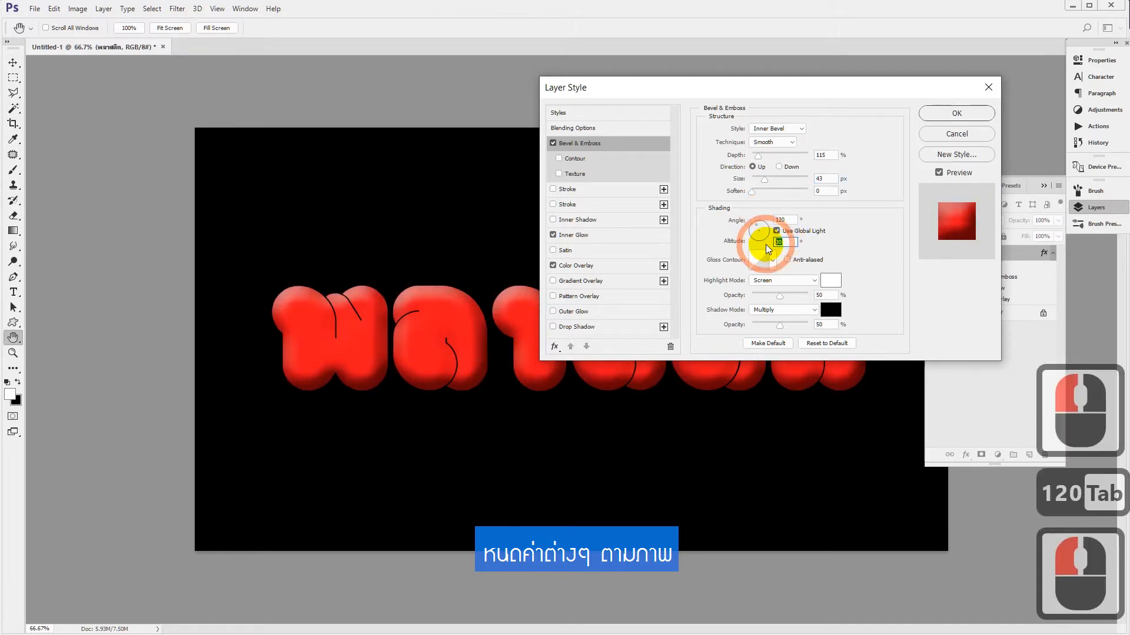
text(60)
click(773, 265)
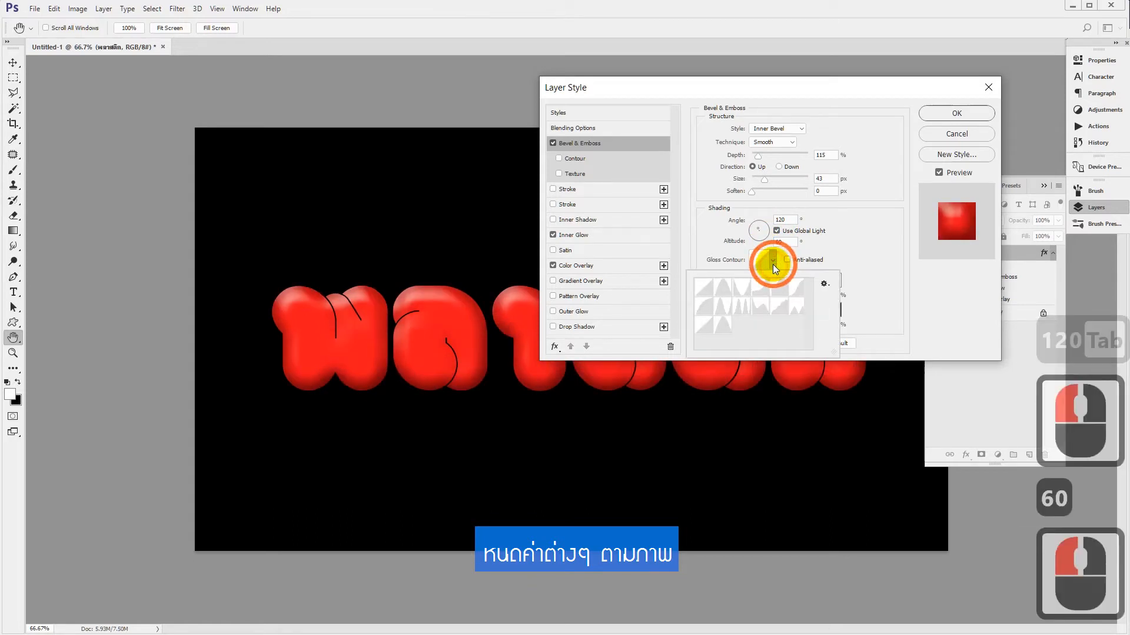
click(823, 284)
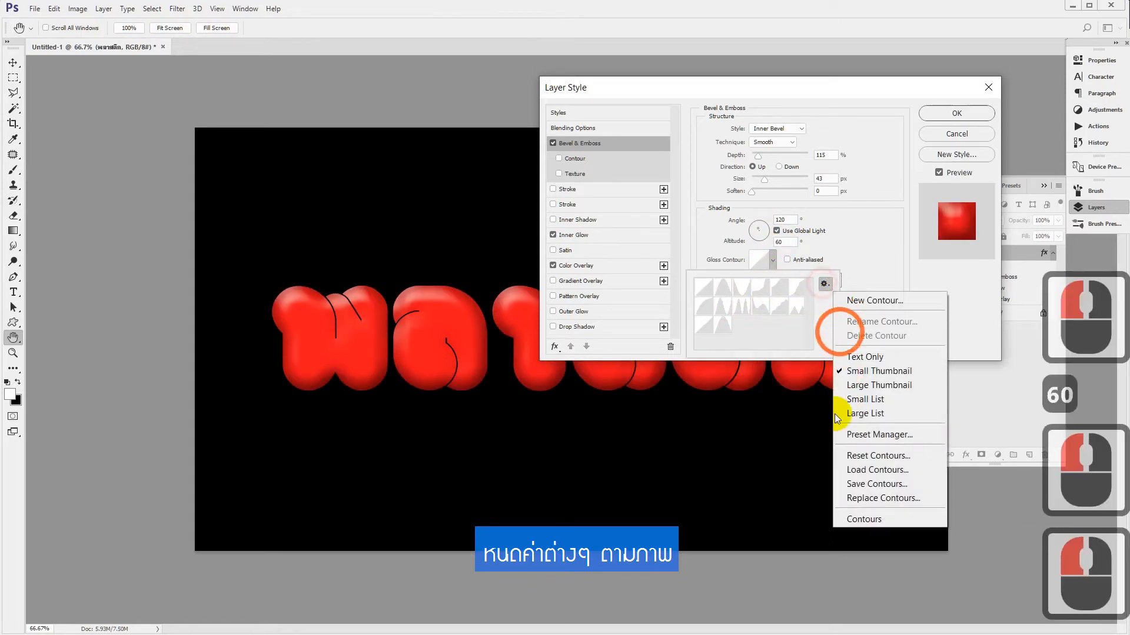
click(868, 521)
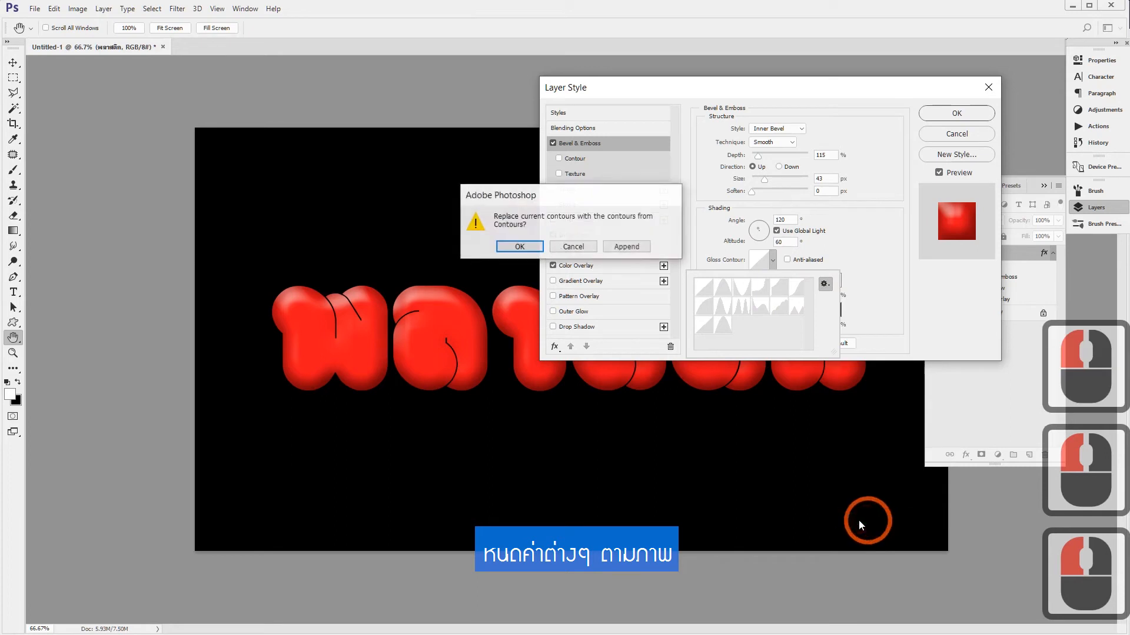
click(640, 245)
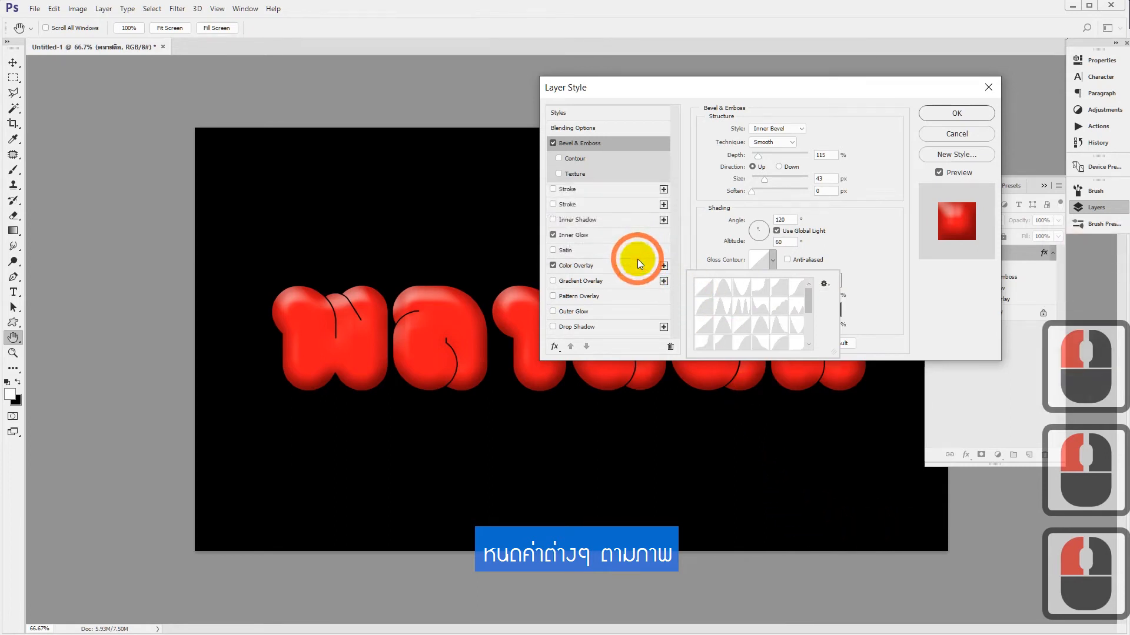
Choose a gloss contour with several narrow peaks for the bevel from the appended presets
drag(805, 302, 810, 320)
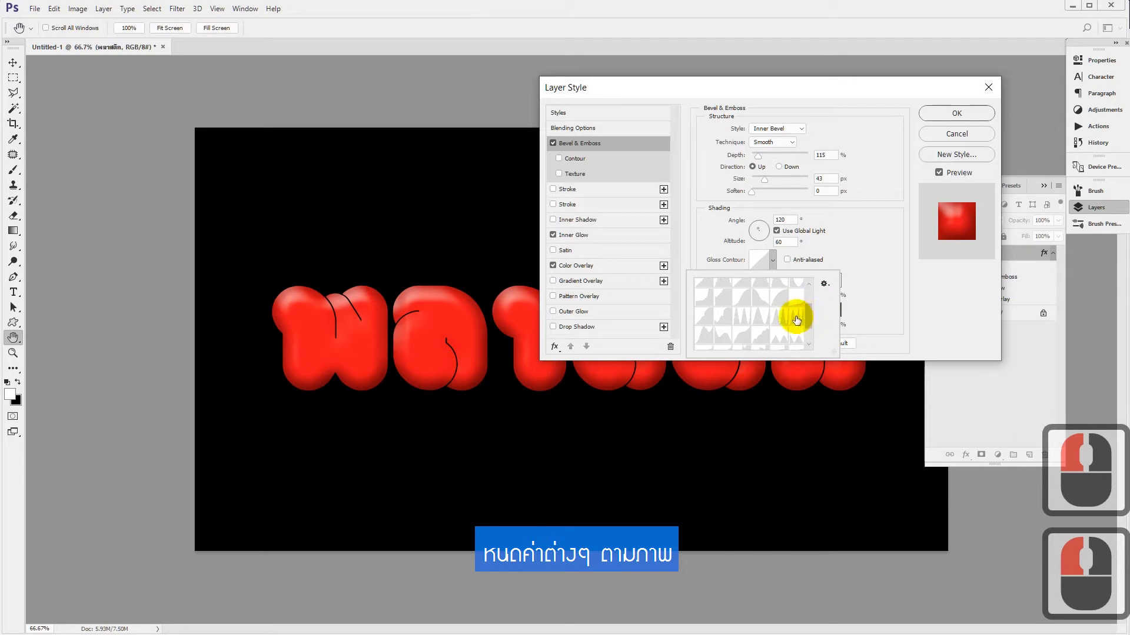
click(793, 320)
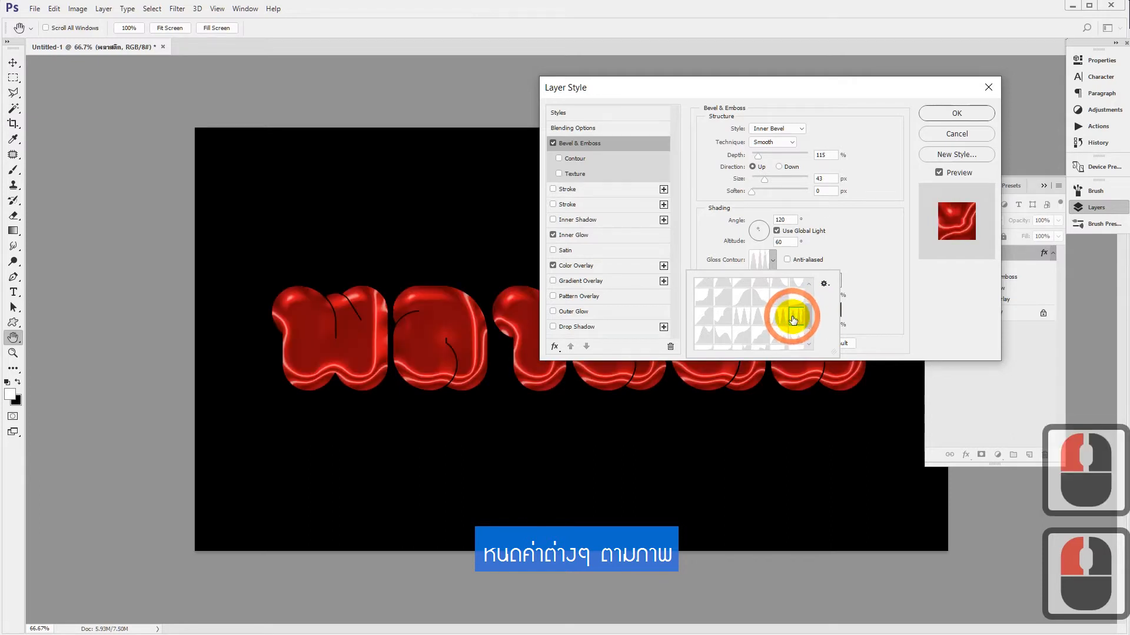
click(869, 261)
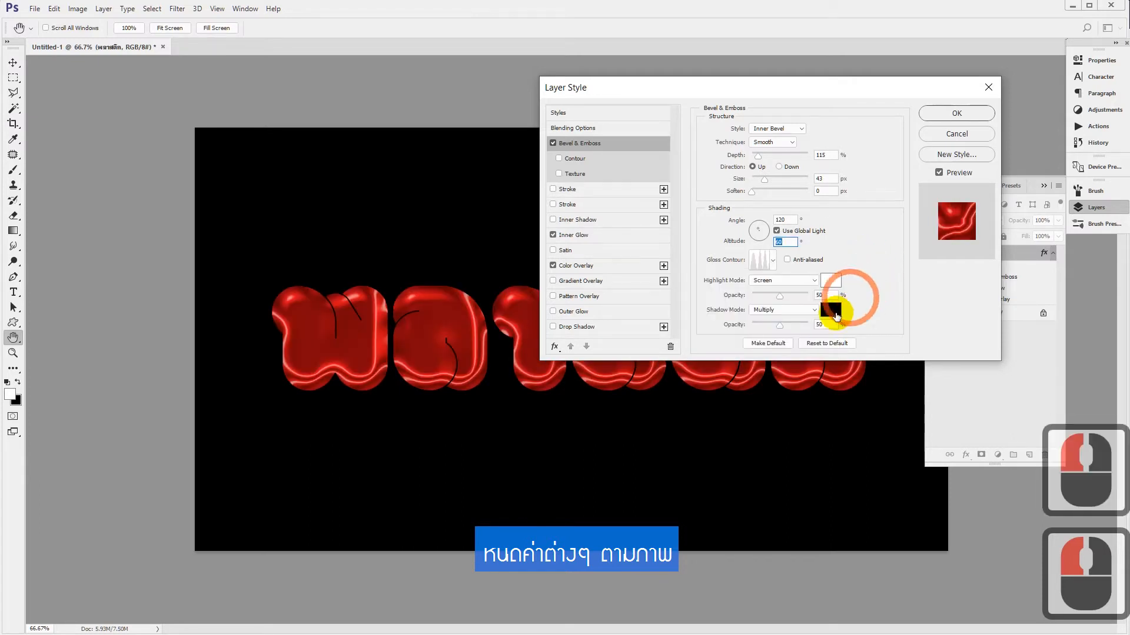
Set the bevel's shadow opacity to 0% and its highlight opacity to 100%
drag(779, 327, 740, 336)
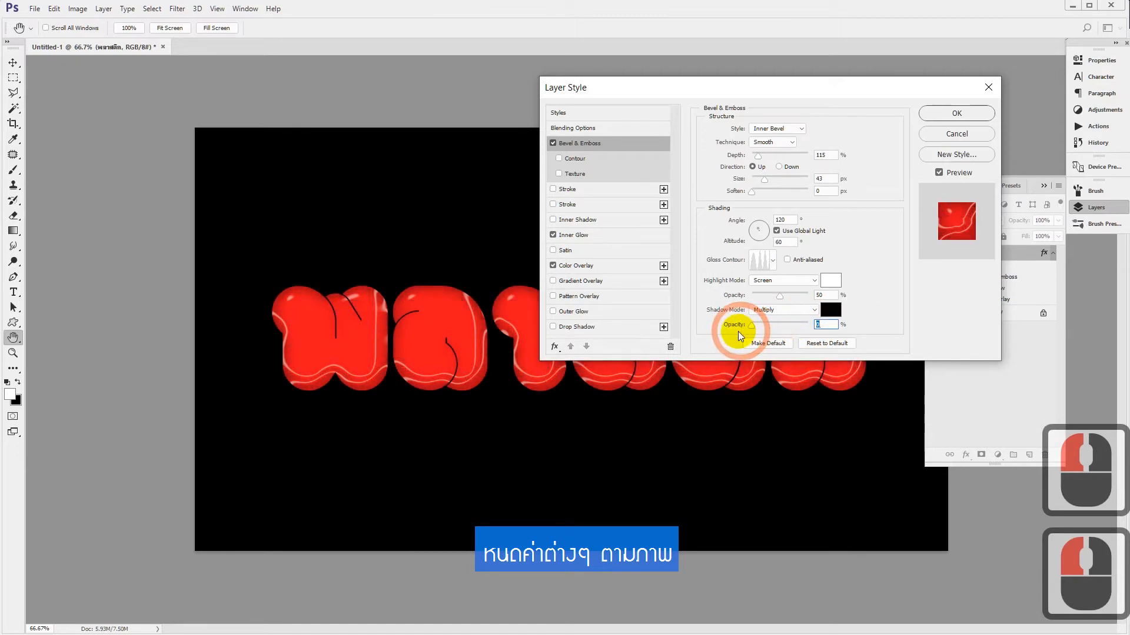
drag(779, 295, 822, 303)
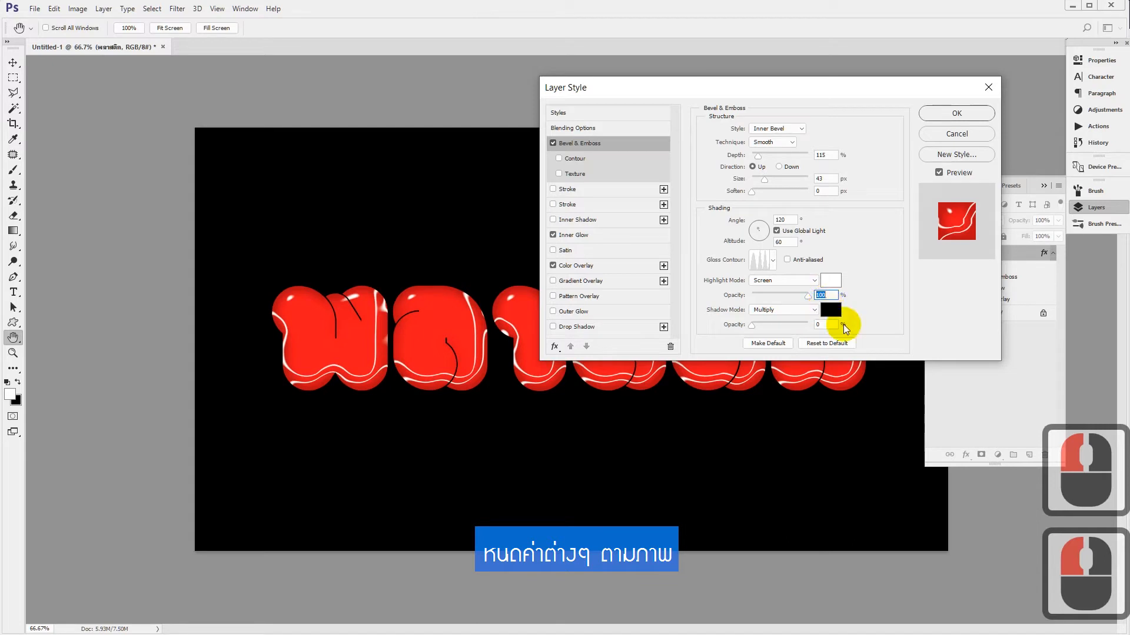
click(866, 241)
click(910, 308)
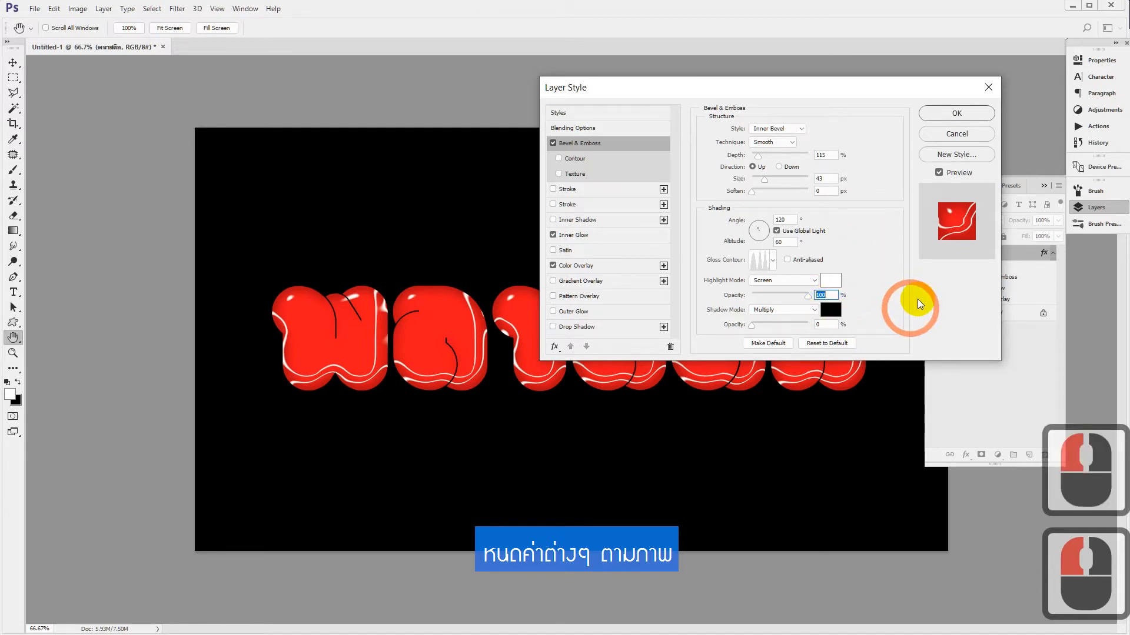
Enable the bevel's Contour option and pick an uneven rising contour from the end of the preset list
click(571, 160)
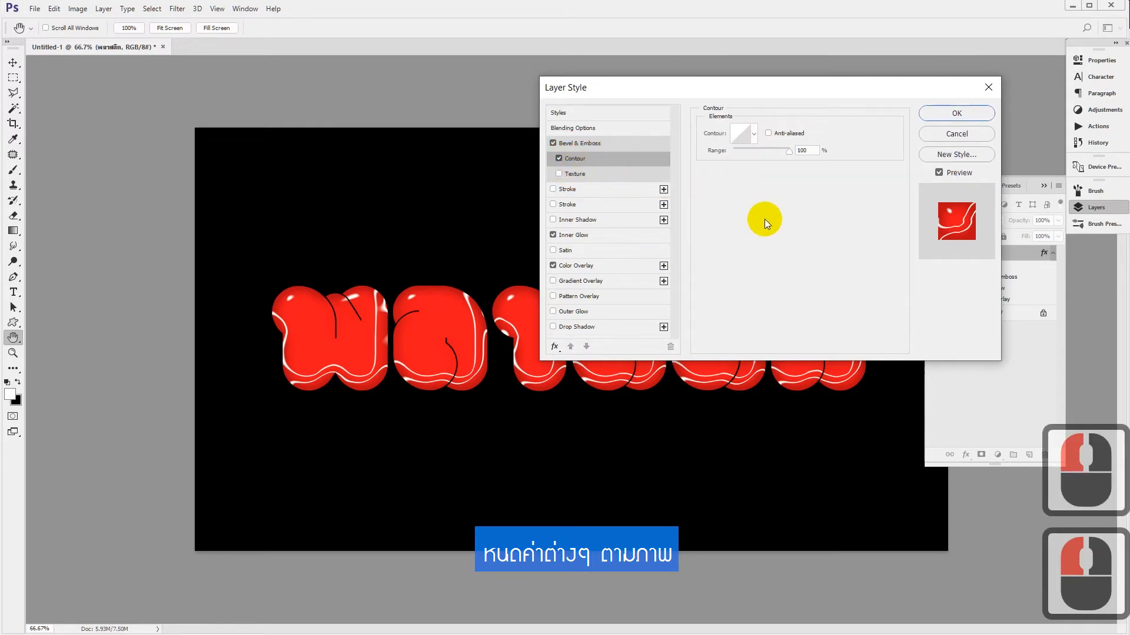
click(754, 134)
click(765, 177)
drag(790, 189, 733, 206)
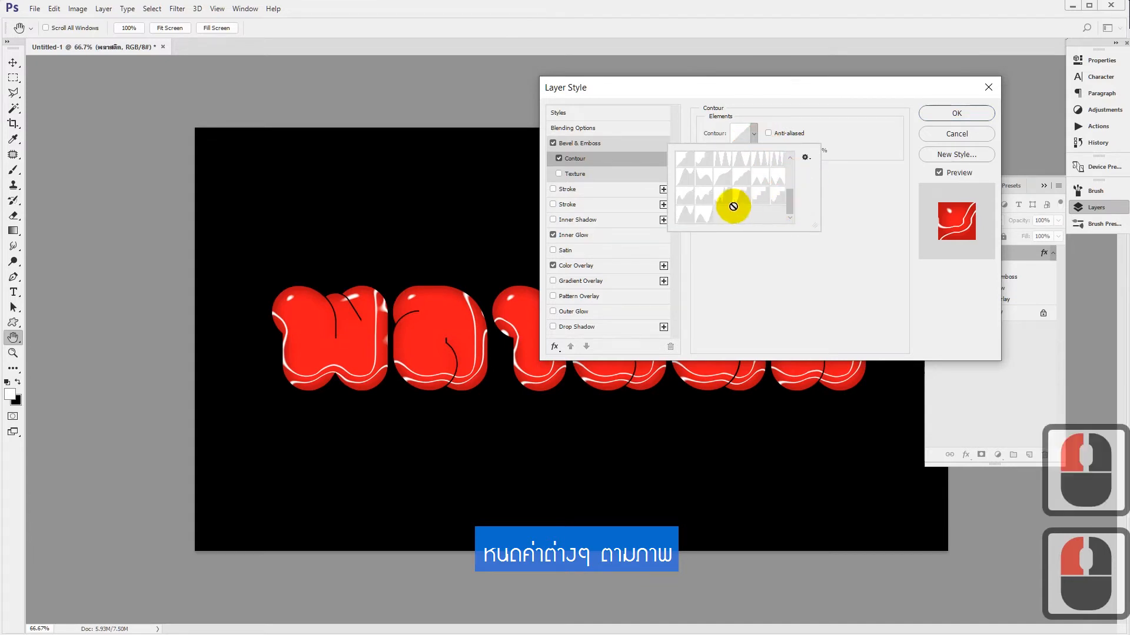
click(685, 195)
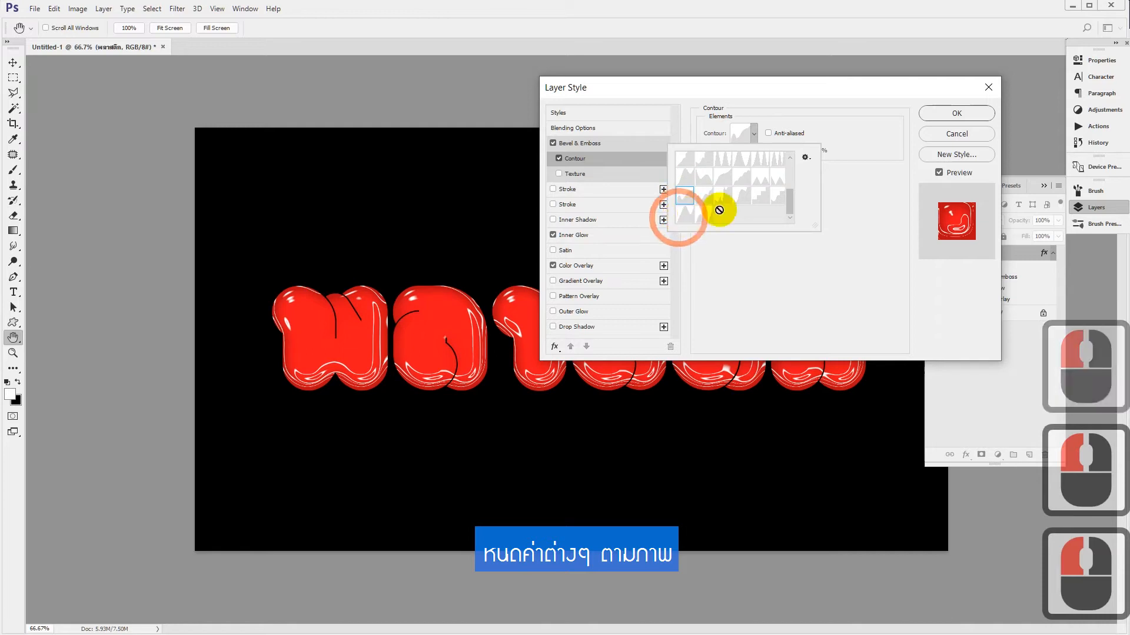
click(846, 202)
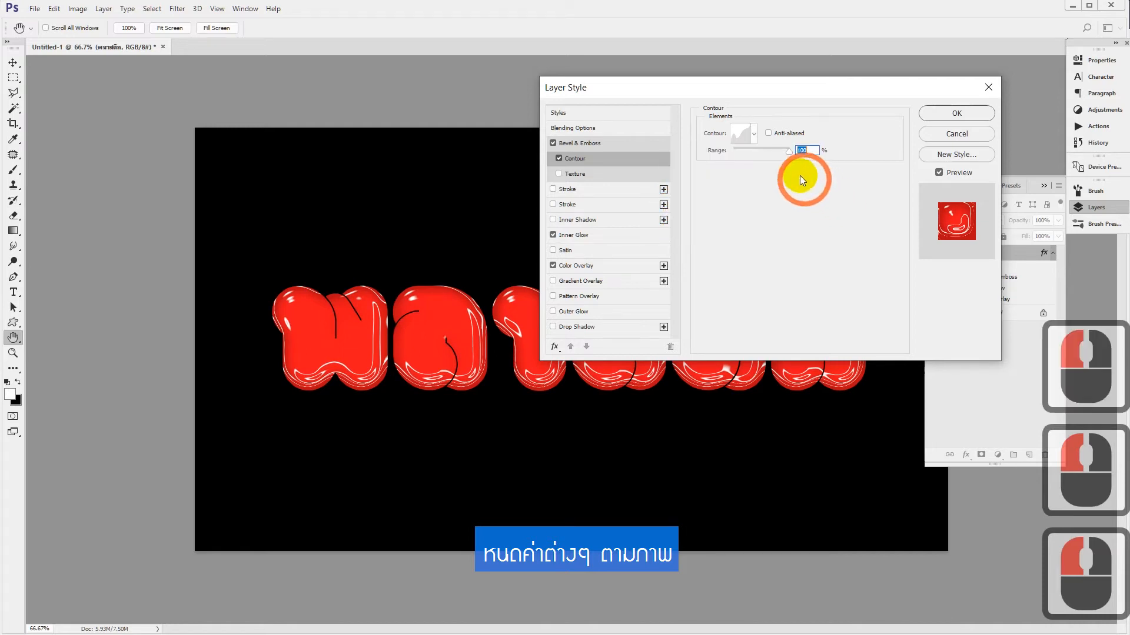
Set the range of the bevel's contour to 50%
drag(791, 164, 769, 153)
text(50)
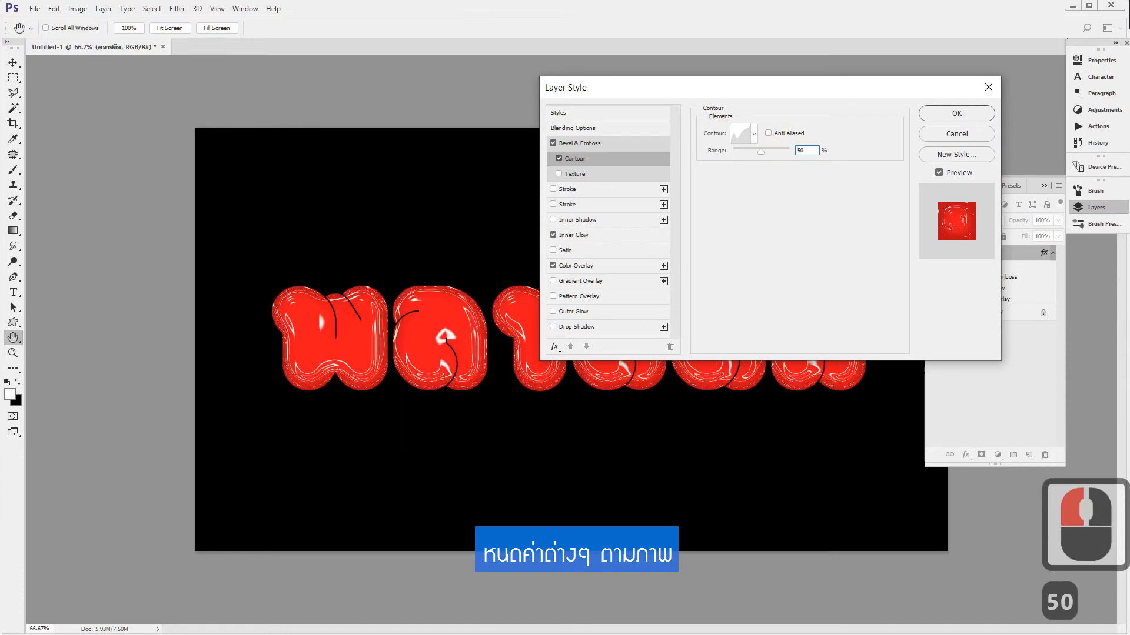
click(816, 208)
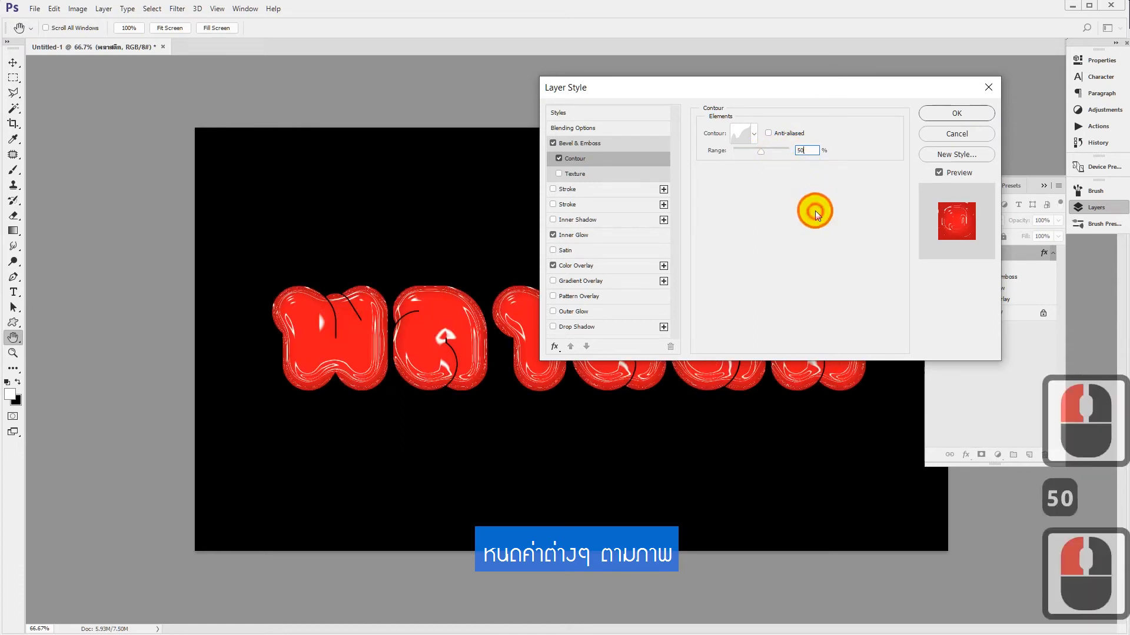
Turn on anti-aliasing for the bevel's gloss contour and apply the layer style to the text
click(580, 145)
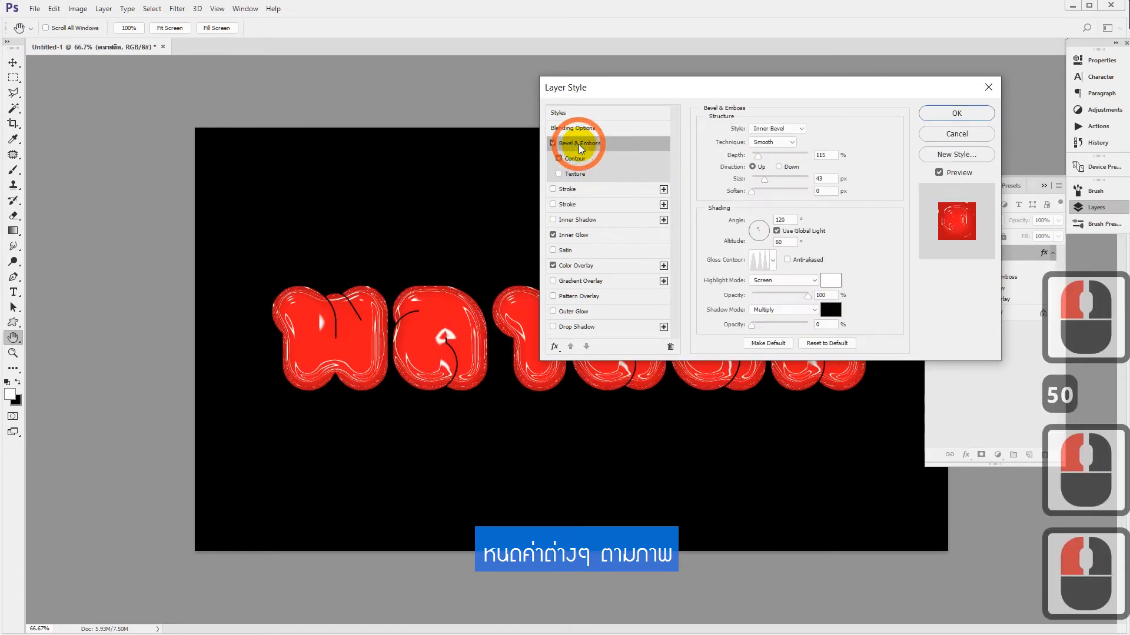
click(790, 259)
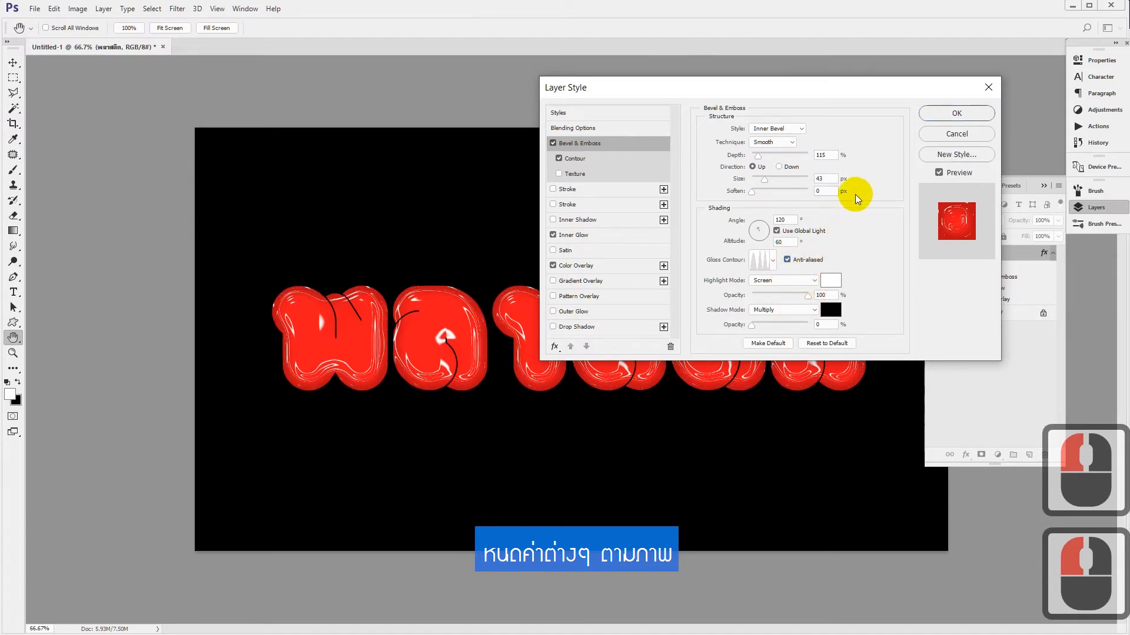
click(931, 114)
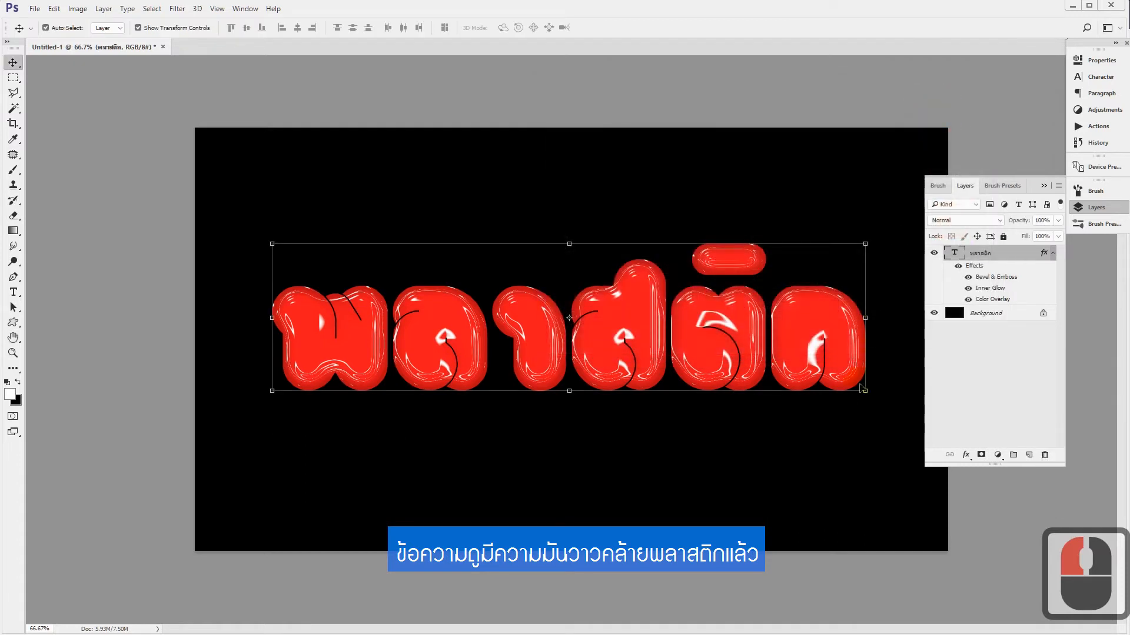
Deselect the text layer and examine its glossy effect at 100% zoom on an uncluttered screen
click(830, 451)
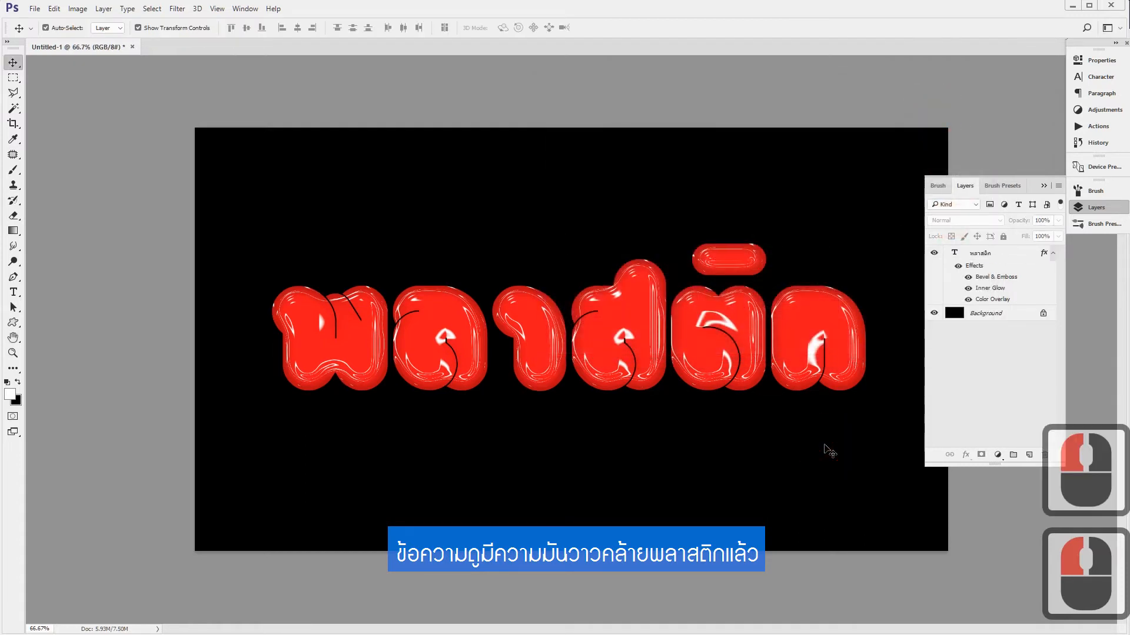
key(Tab)
ctrl+click(570, 331)
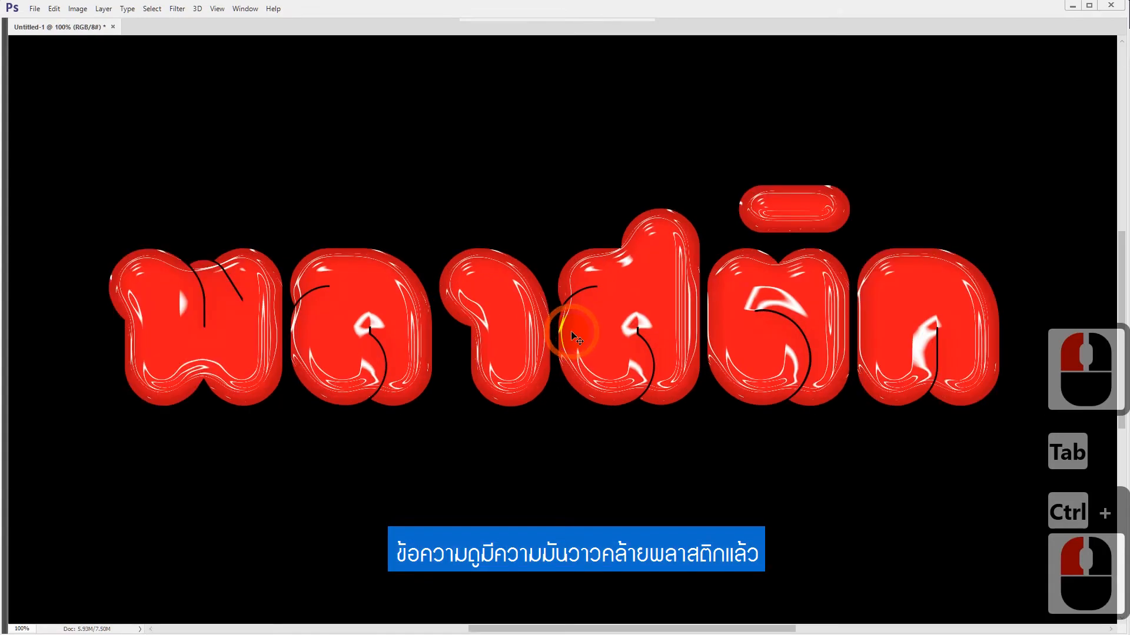
key(ctrl+minus)
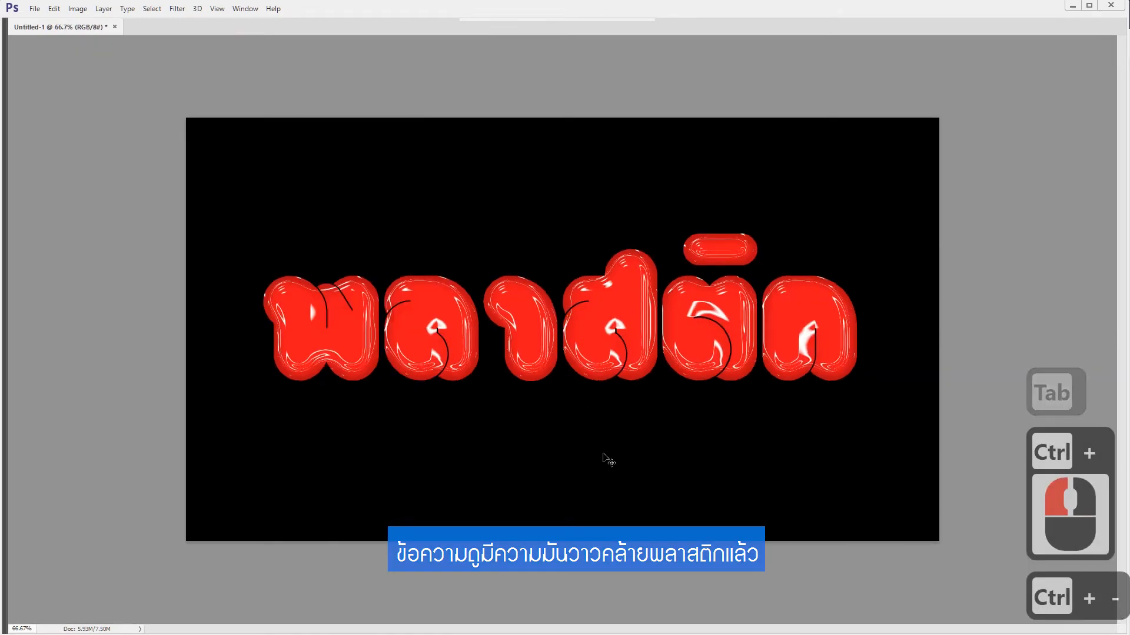
key(Tab)
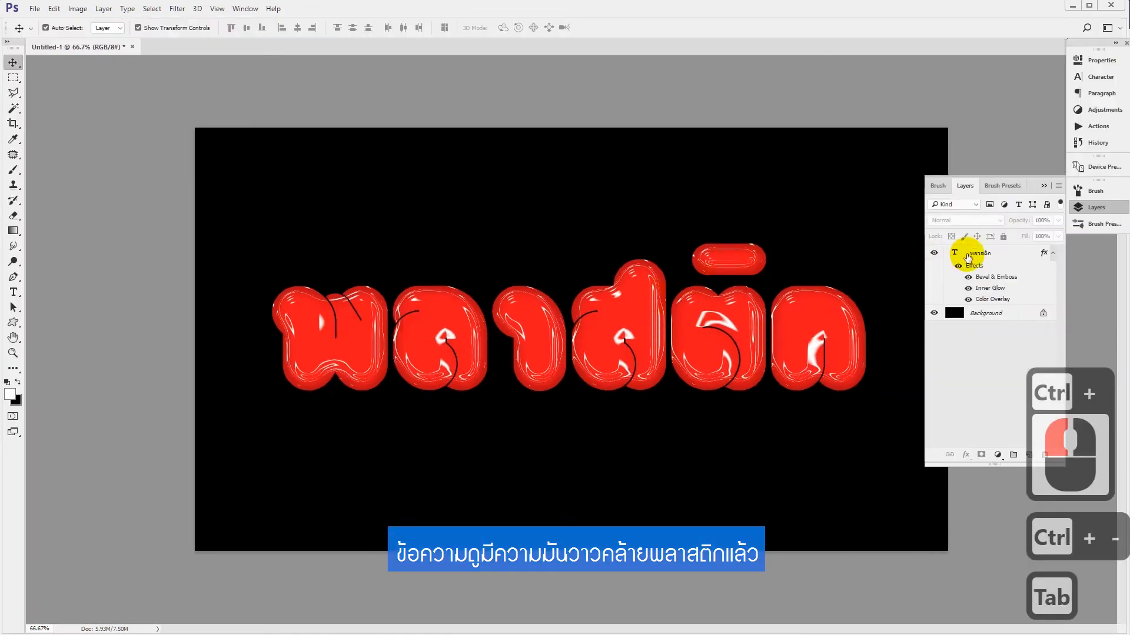
Duplicate the styled text layer within the same document, keeping the suggested copy name
ctrl+click(974, 256)
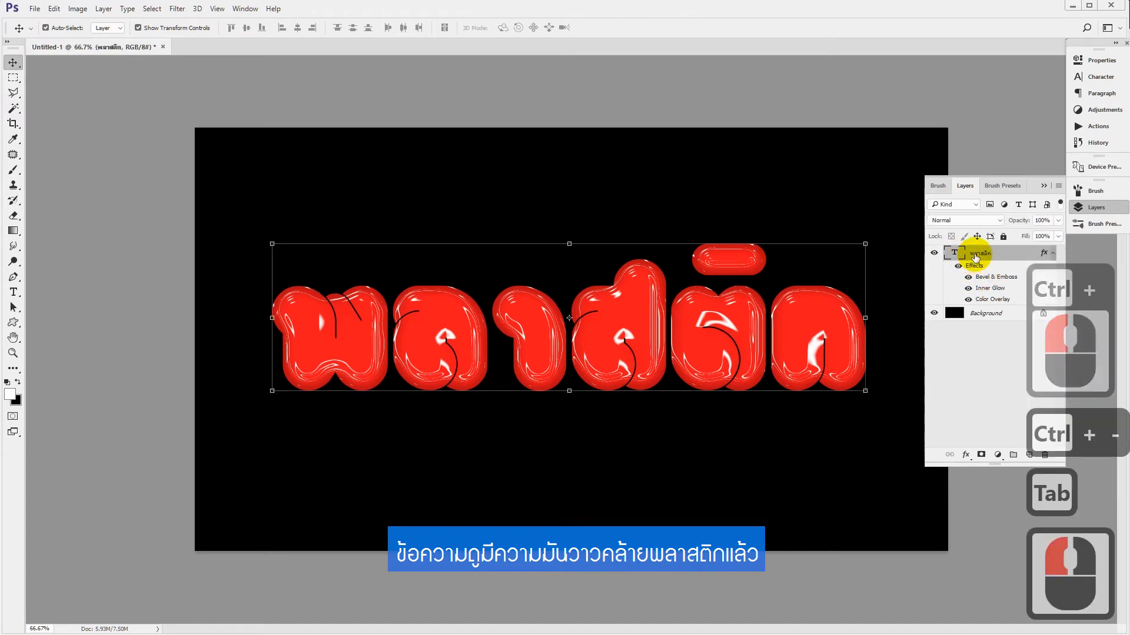
click(953, 254)
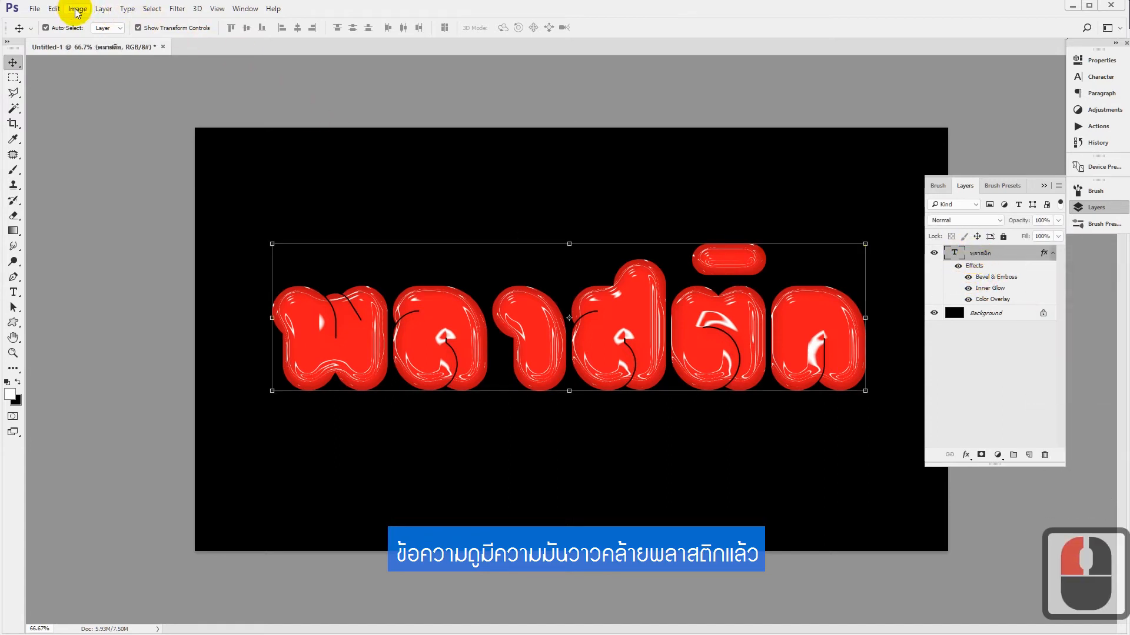
click(103, 8)
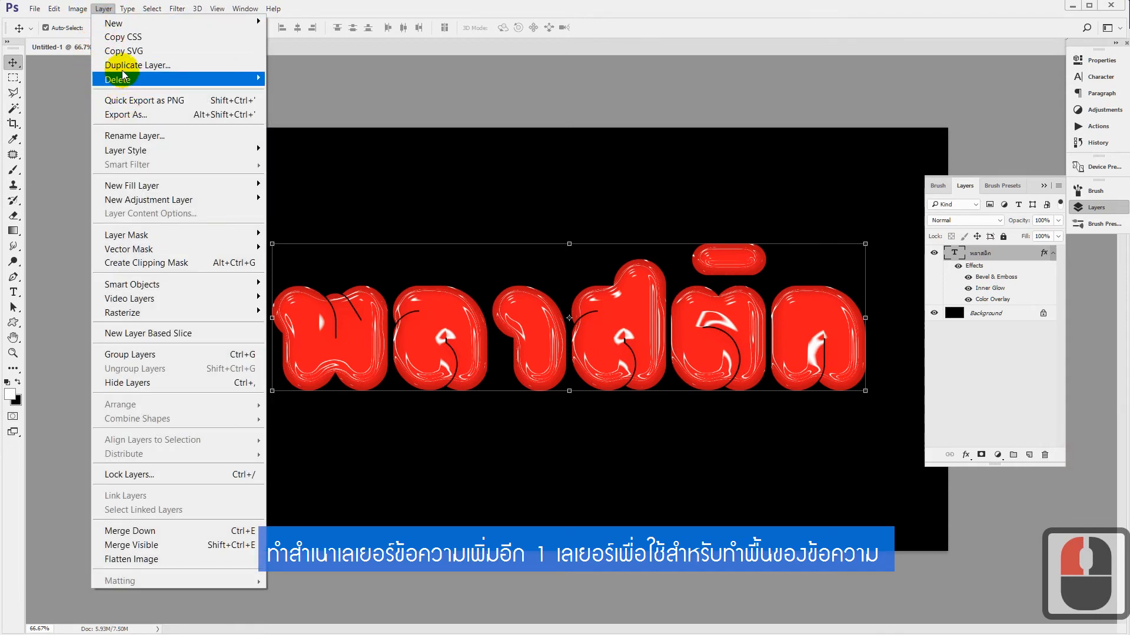
click(124, 66)
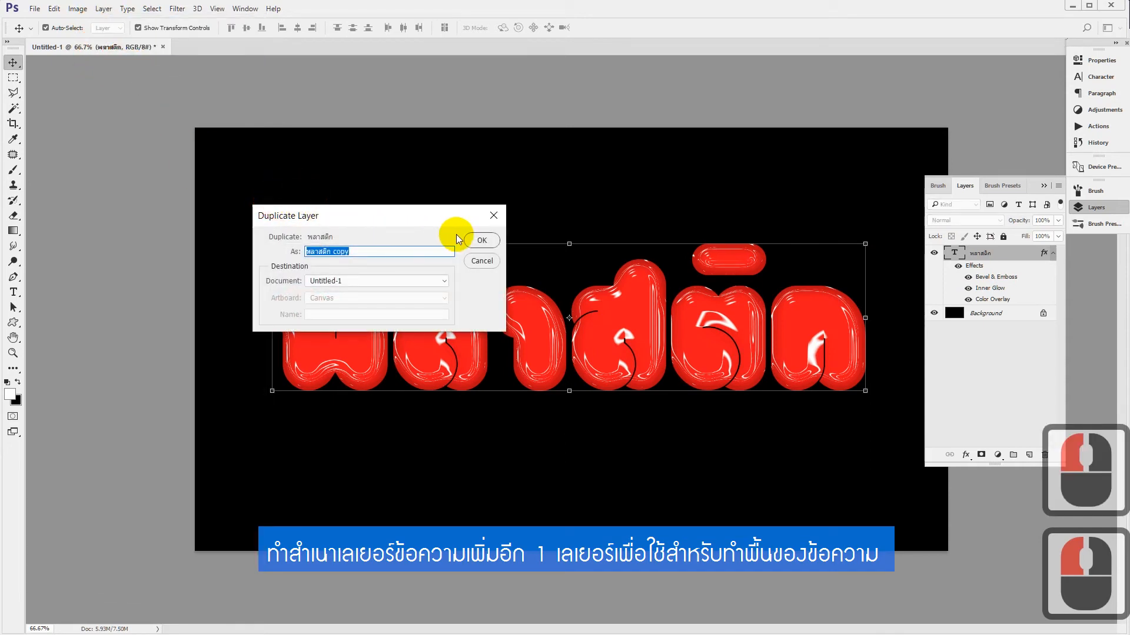
click(480, 240)
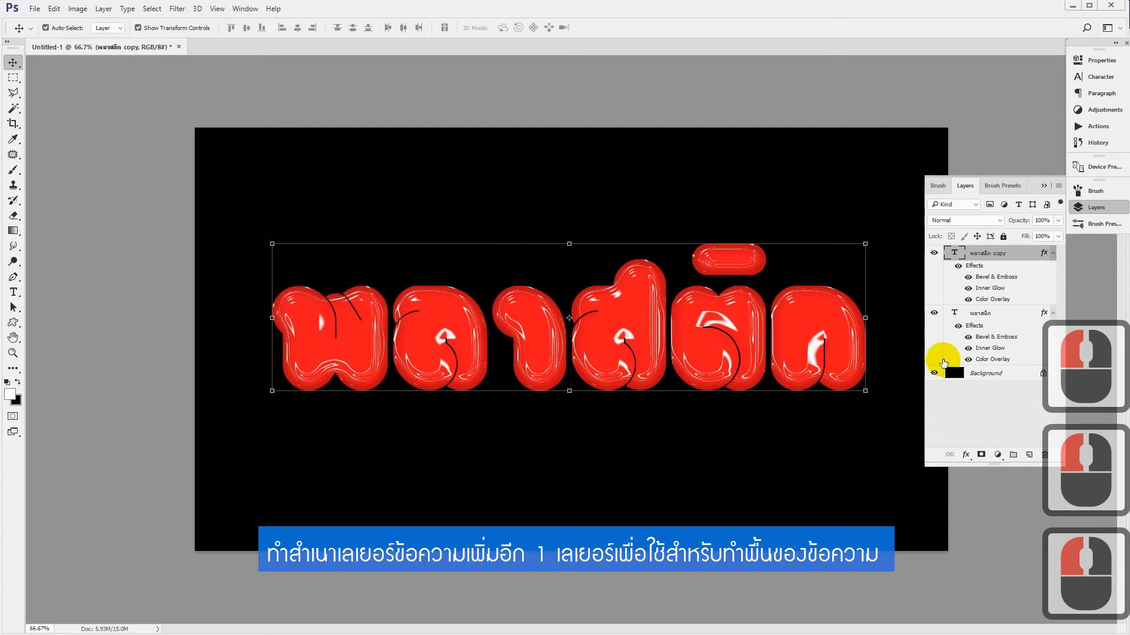
Add a Stroke effect to the original text layer beneath the copy and colour it dark red #8f0000
click(977, 315)
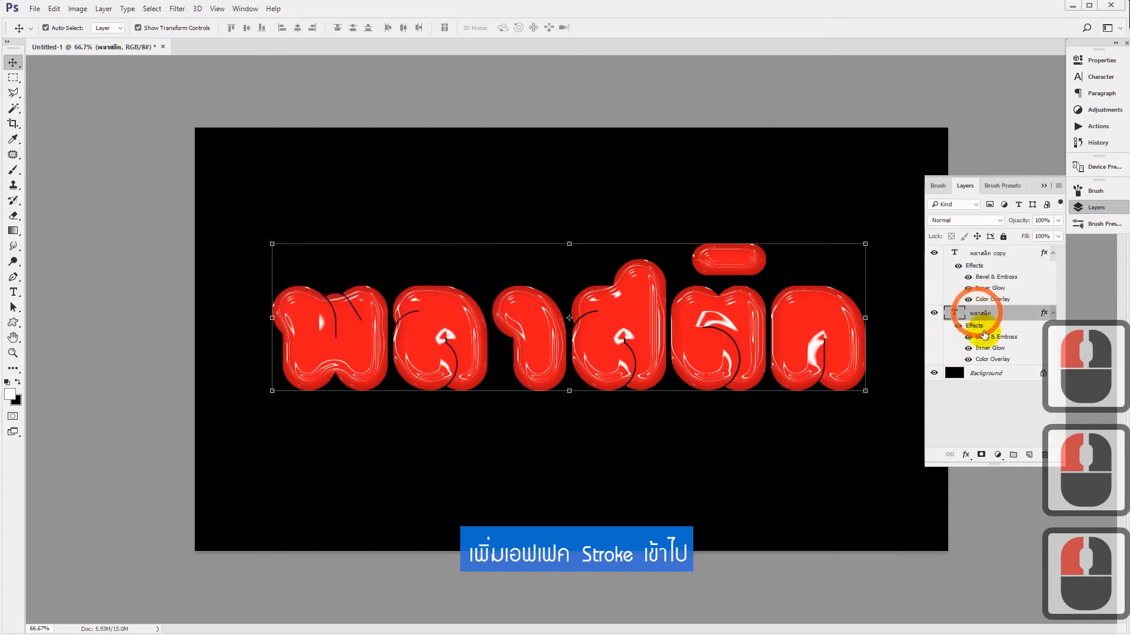
click(965, 455)
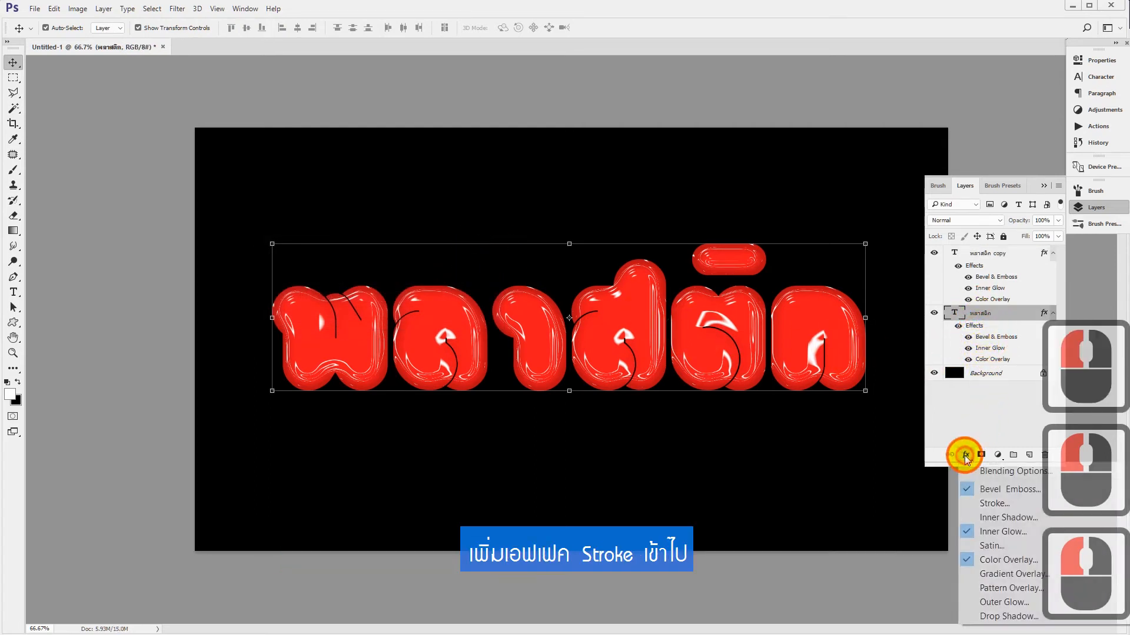
click(983, 504)
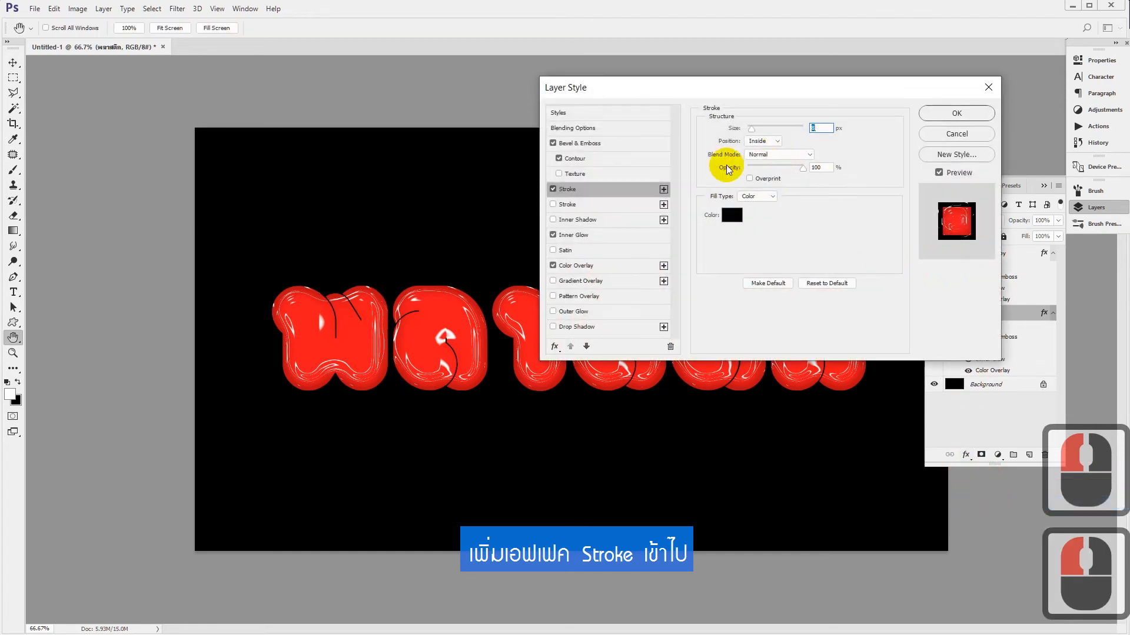
click(733, 218)
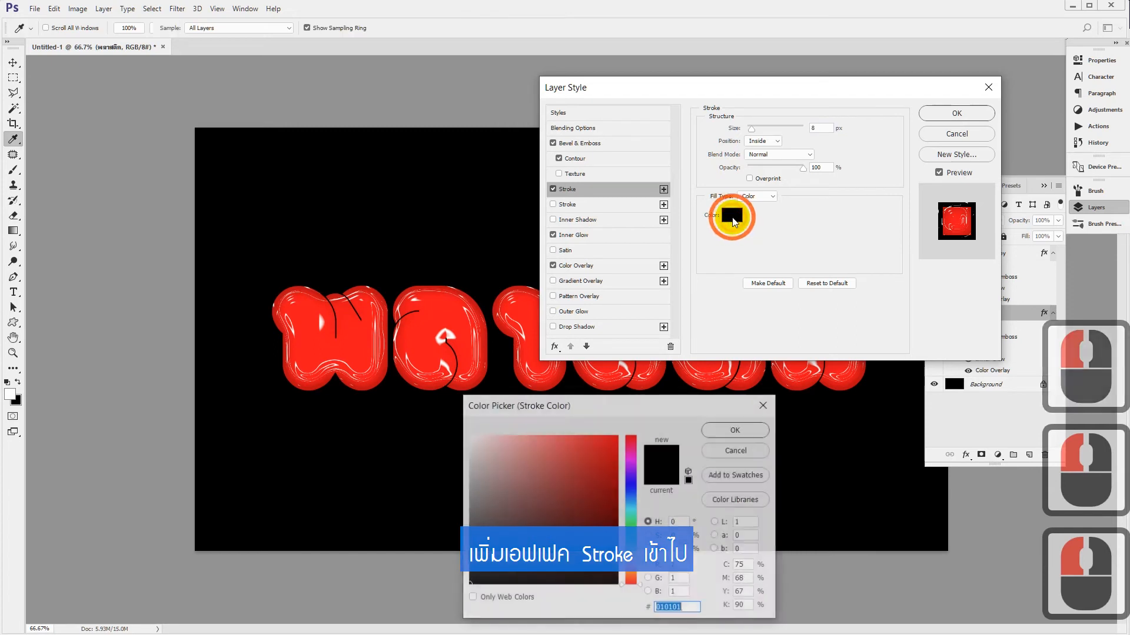
click(606, 444)
drag(618, 439, 624, 434)
drag(601, 509, 636, 504)
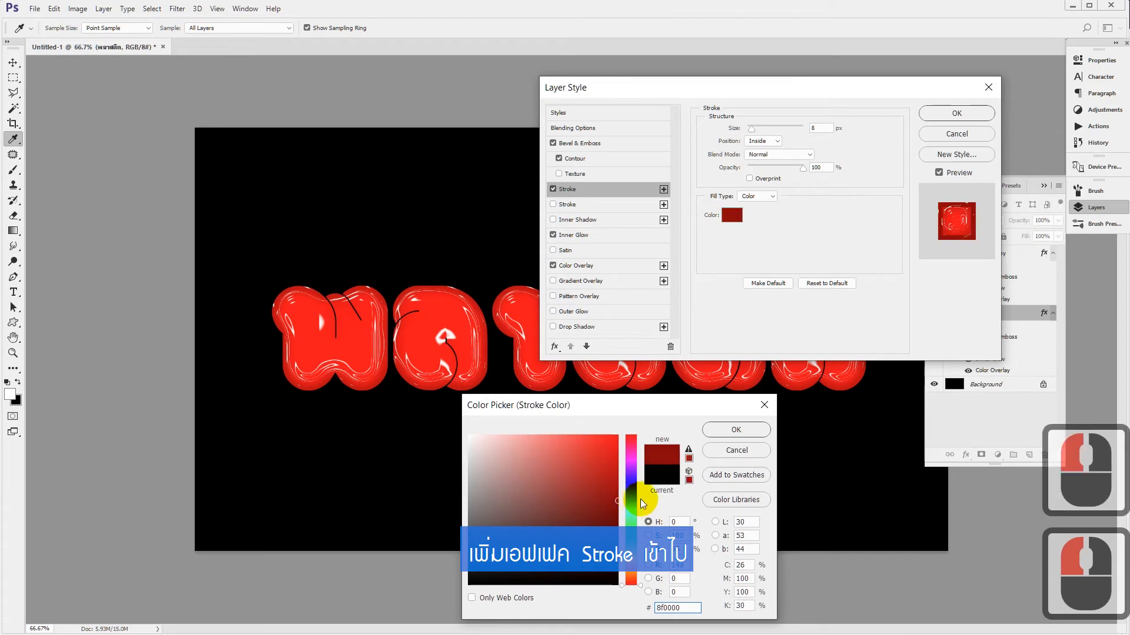
click(730, 432)
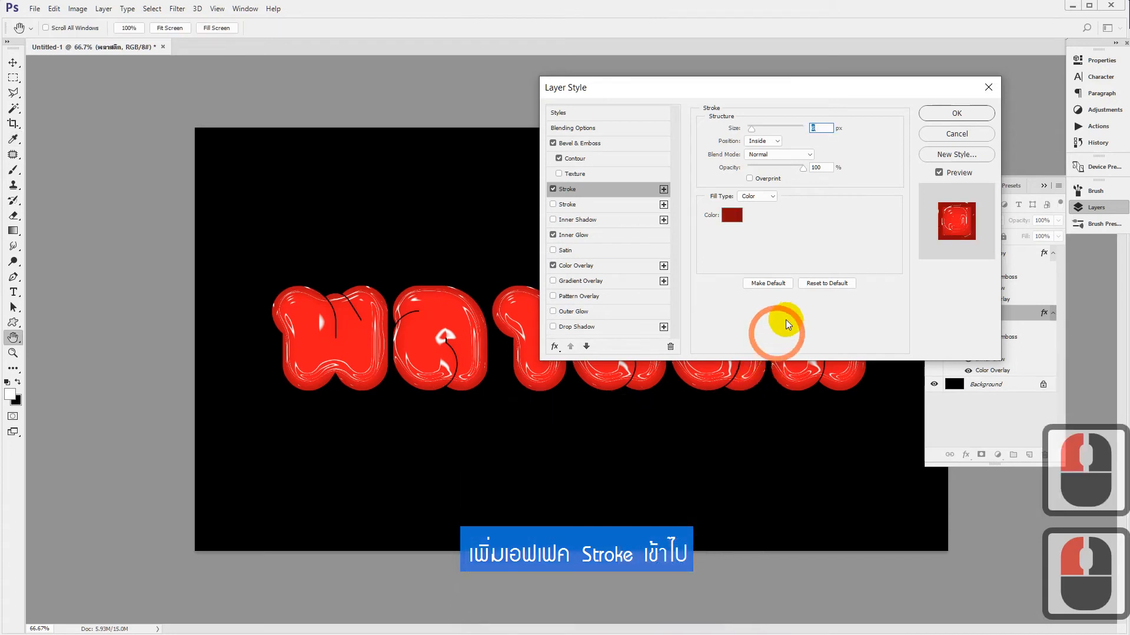
Position the dark red stroke outside the letters and set its size to 12 px
click(761, 141)
click(761, 148)
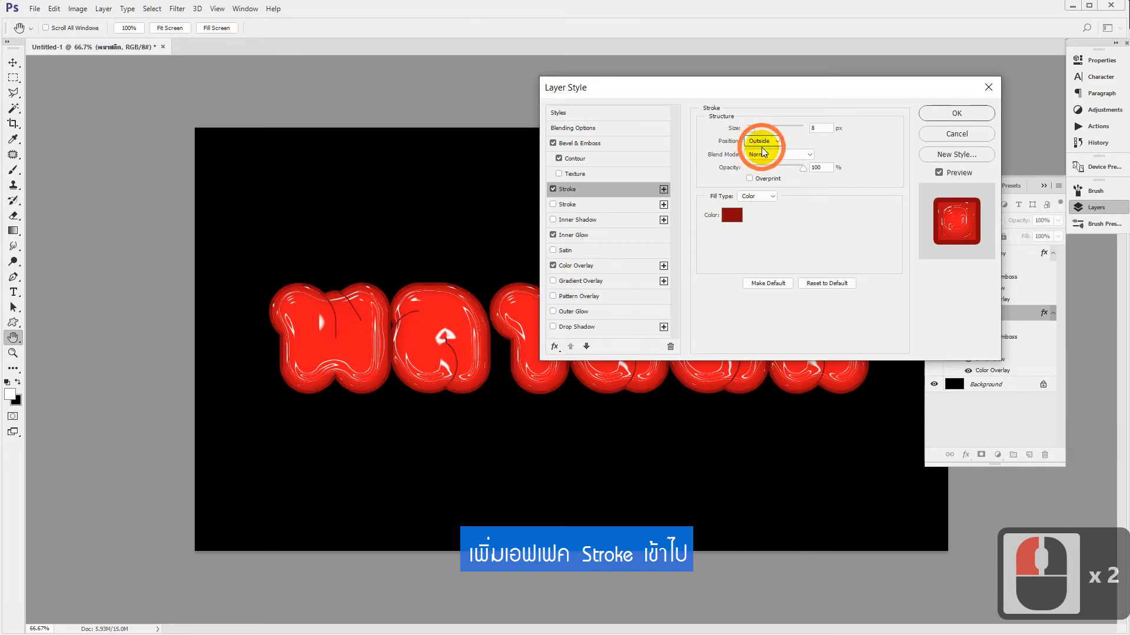
click(804, 130)
text(12)
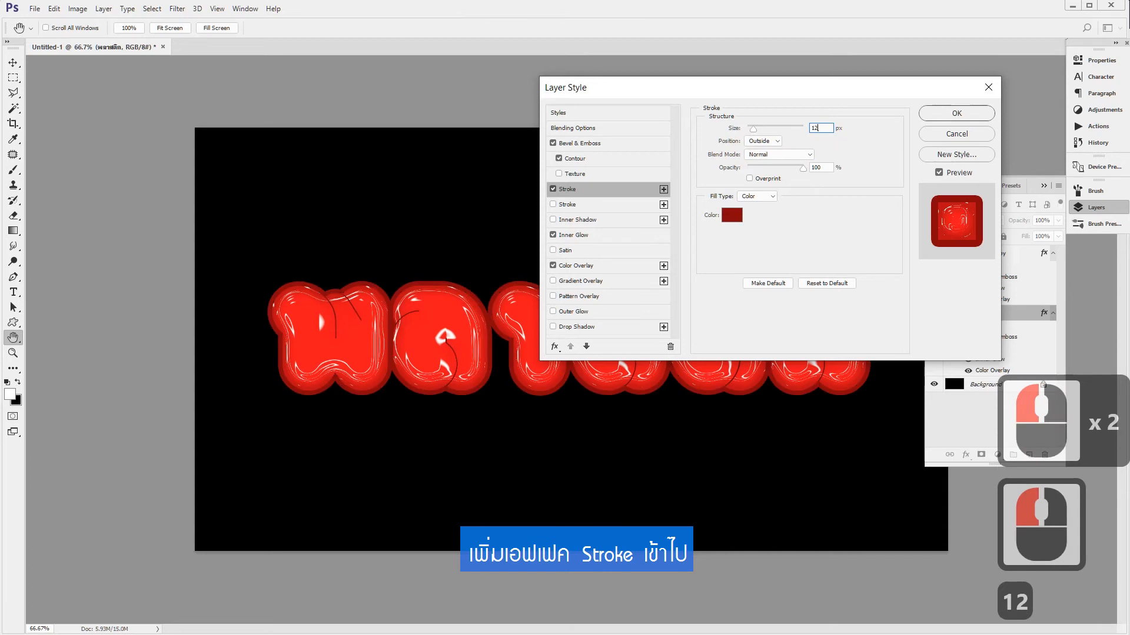
click(800, 222)
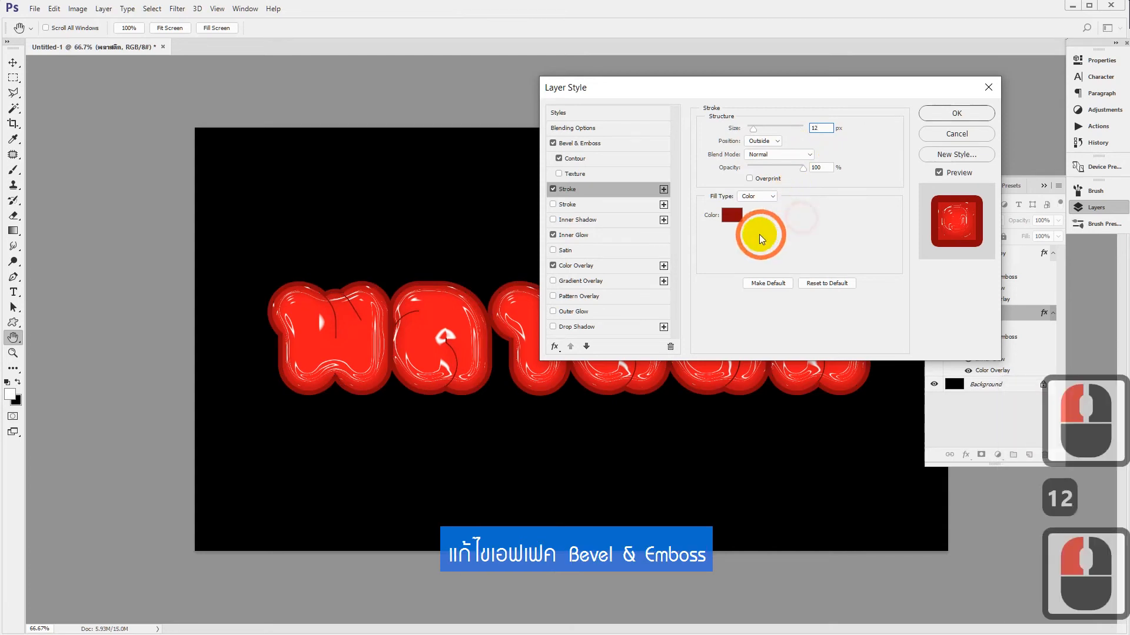
Change the Bevel & Emboss style of the original text layer to Stroke Emboss
click(582, 146)
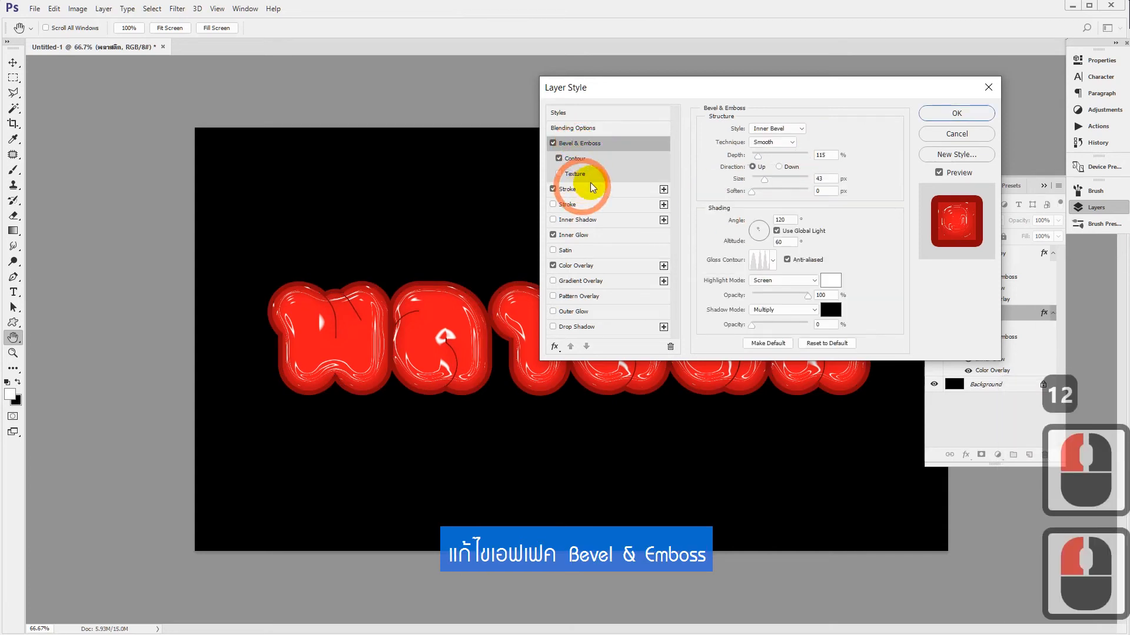
click(786, 130)
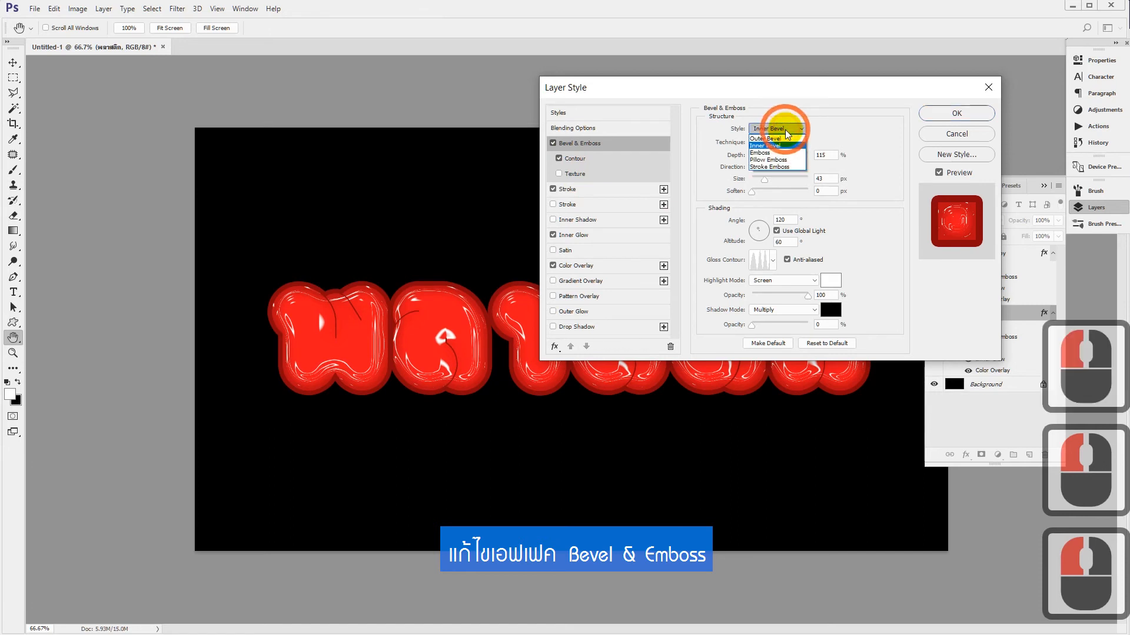
click(777, 167)
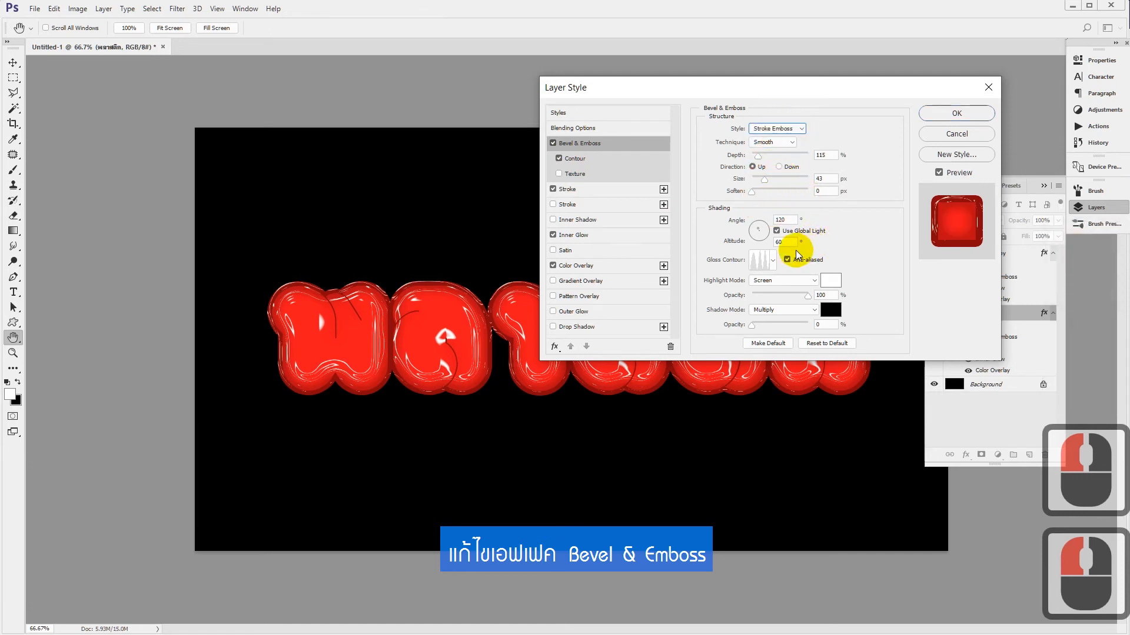
Give the bevel an uneven rising gloss contour preset and set its shadow opacity to 40%
click(774, 261)
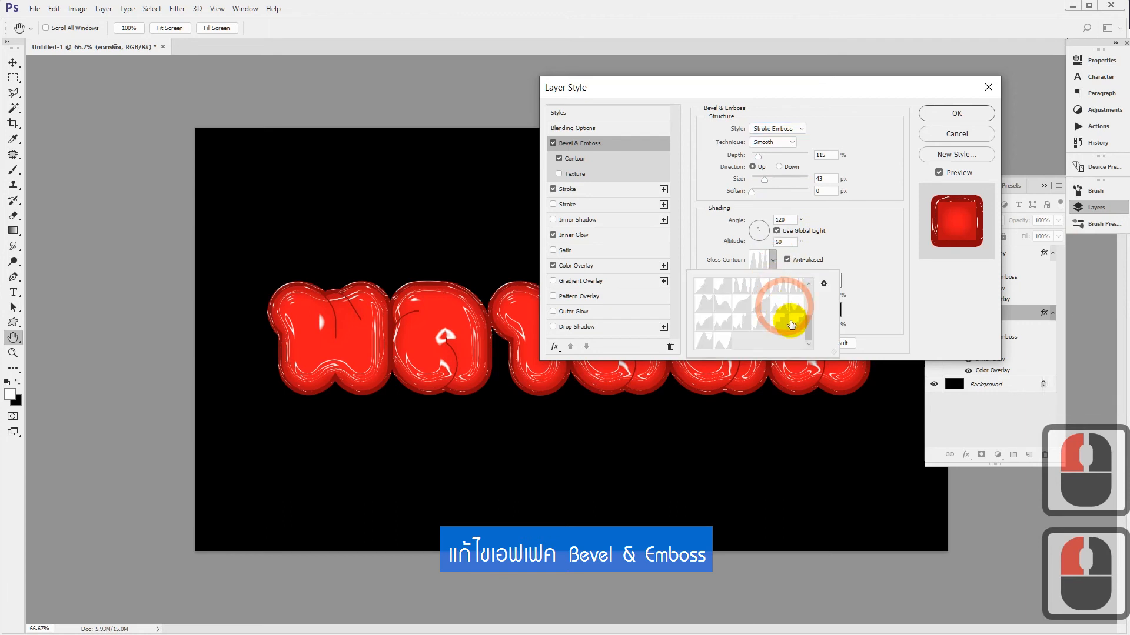
click(706, 323)
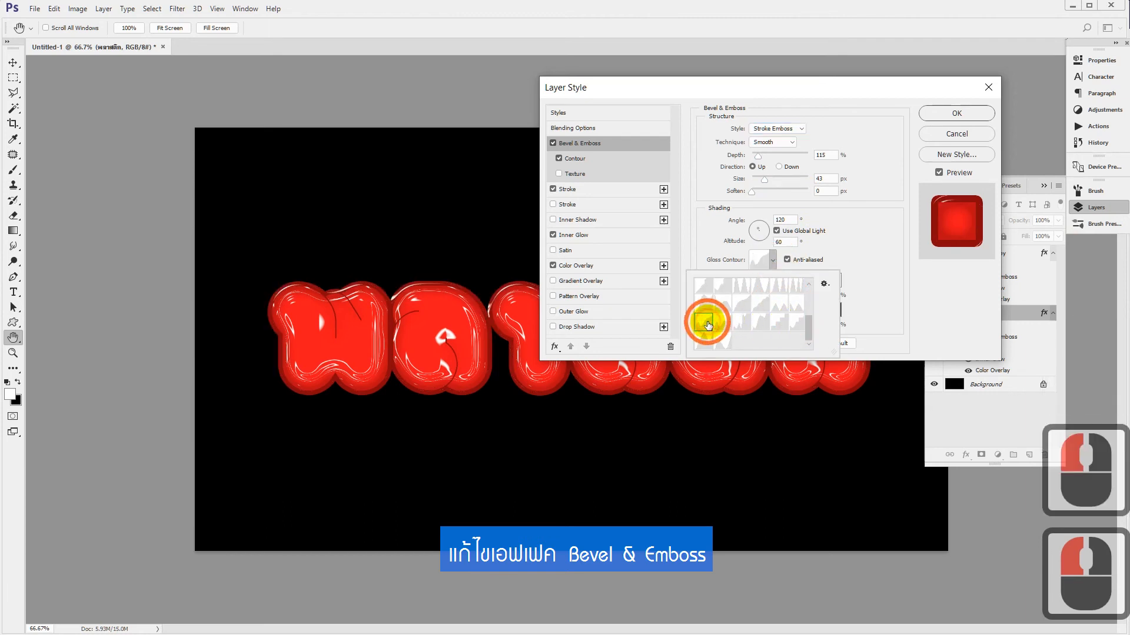
click(871, 248)
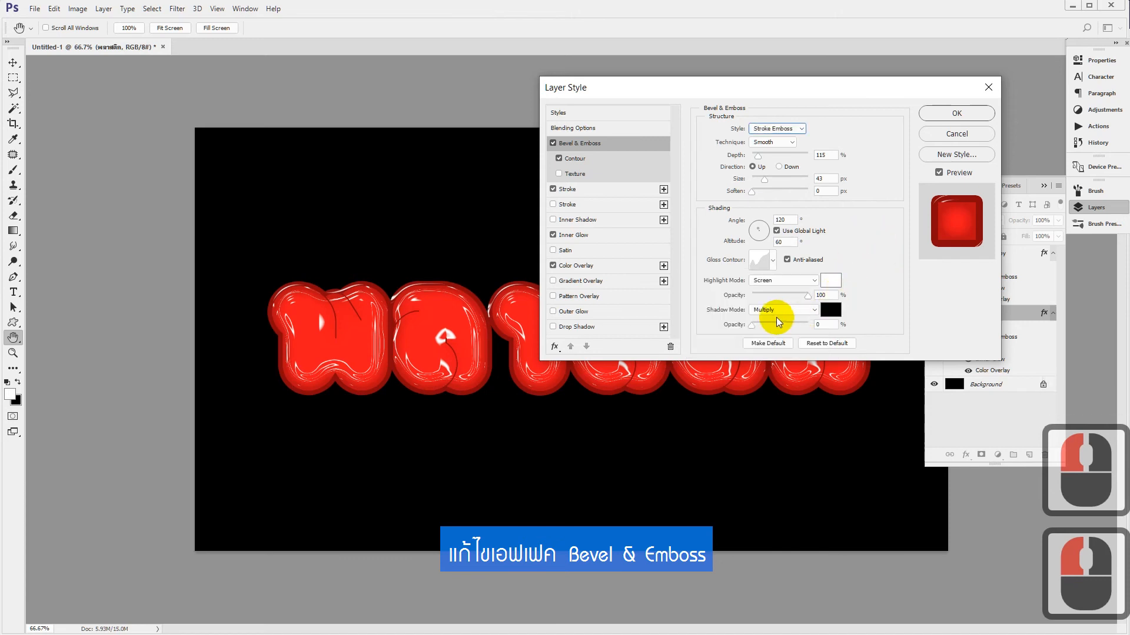
drag(754, 329, 762, 330)
text(40)
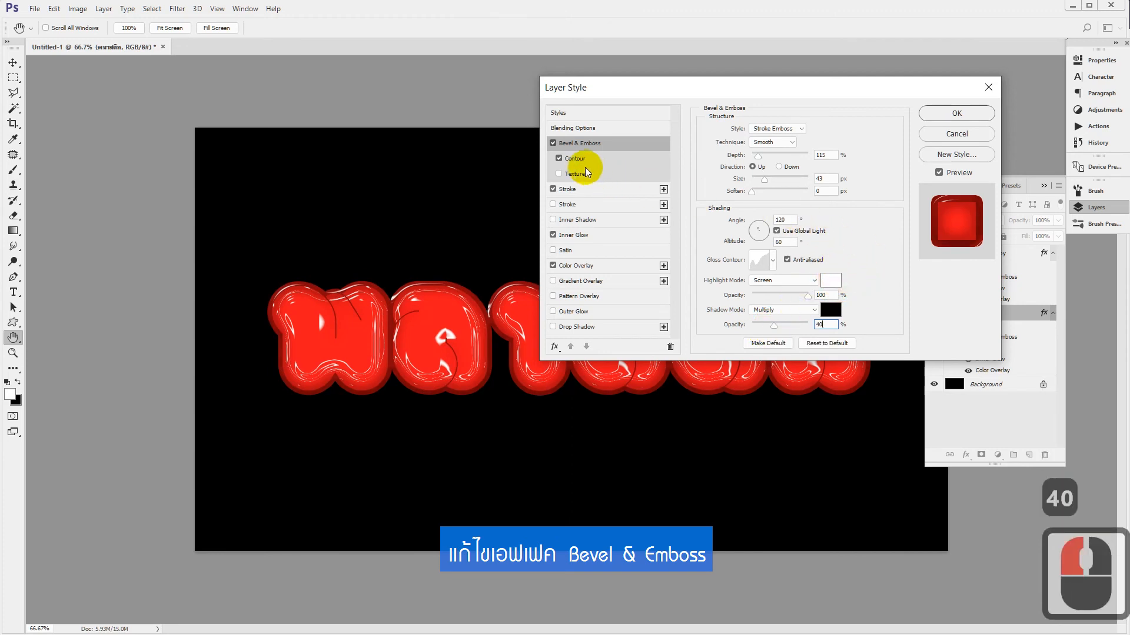
Brighten the stroke colour to red #b20000 and apply the layer style to the original text layer
click(571, 190)
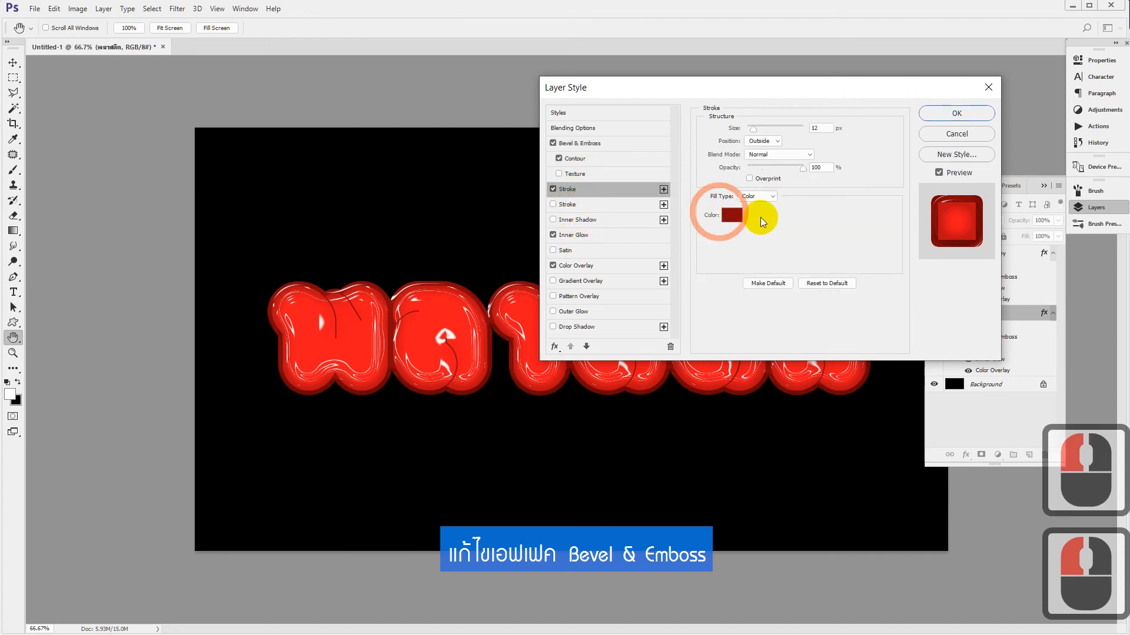
click(732, 216)
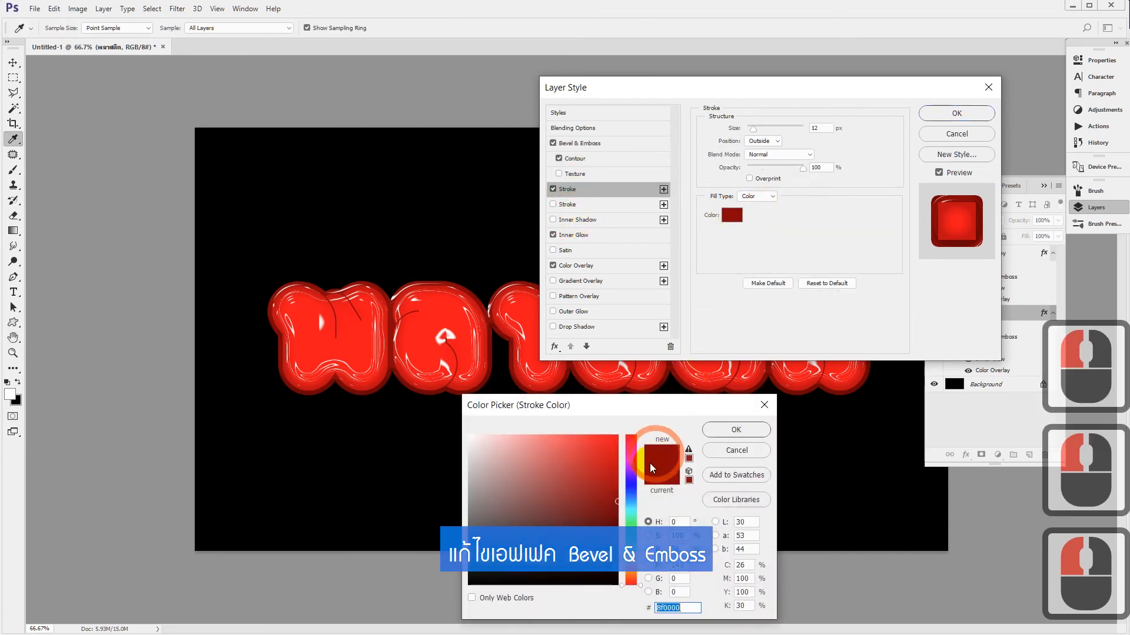
drag(615, 490, 627, 480)
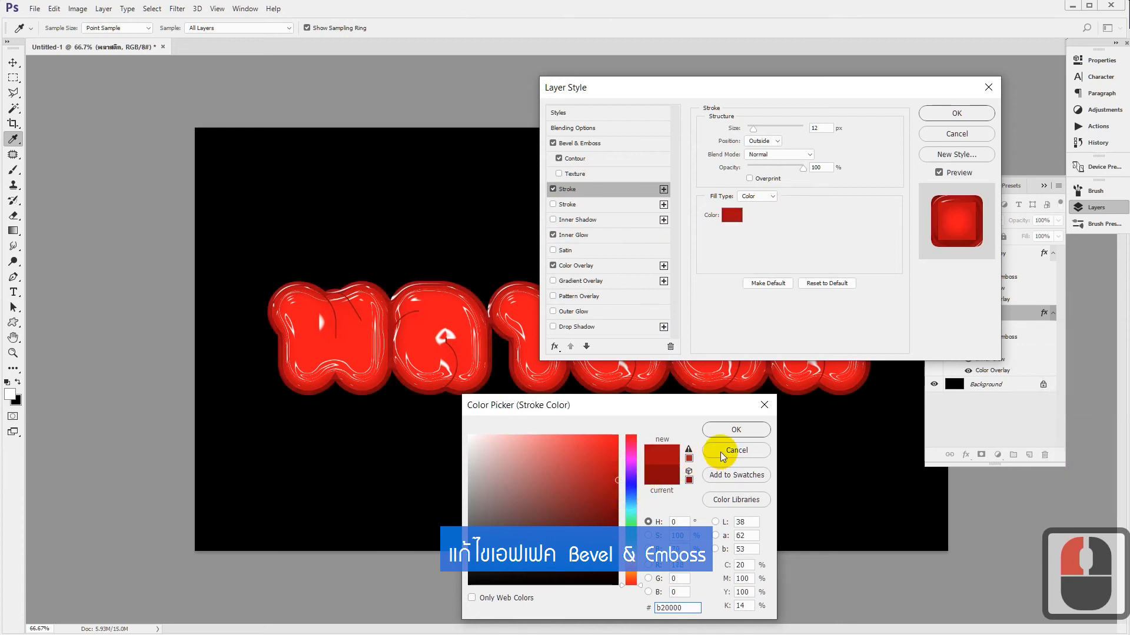
click(733, 431)
click(865, 222)
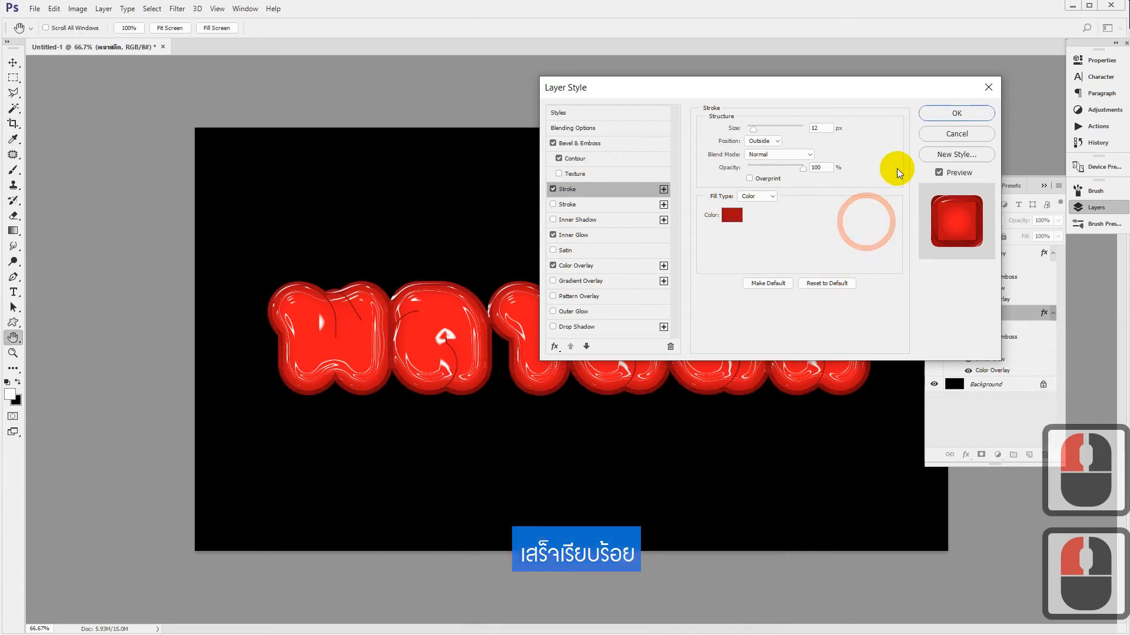
click(954, 113)
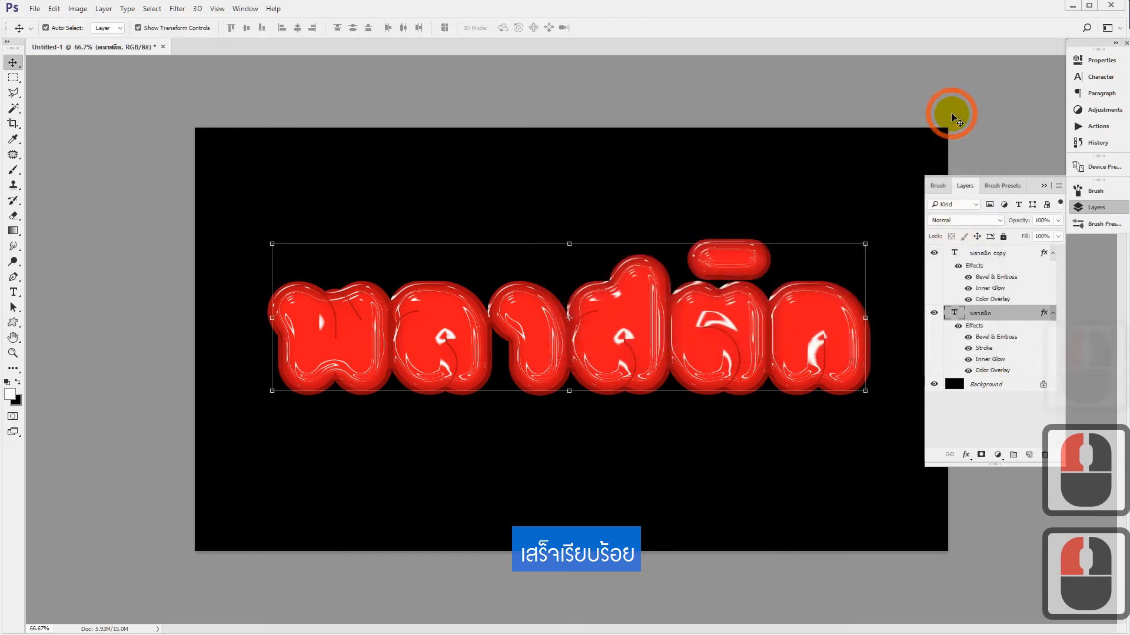
Deselect the text layer and examine the finished plastic text on an uncluttered screen
click(873, 442)
key(Tab)
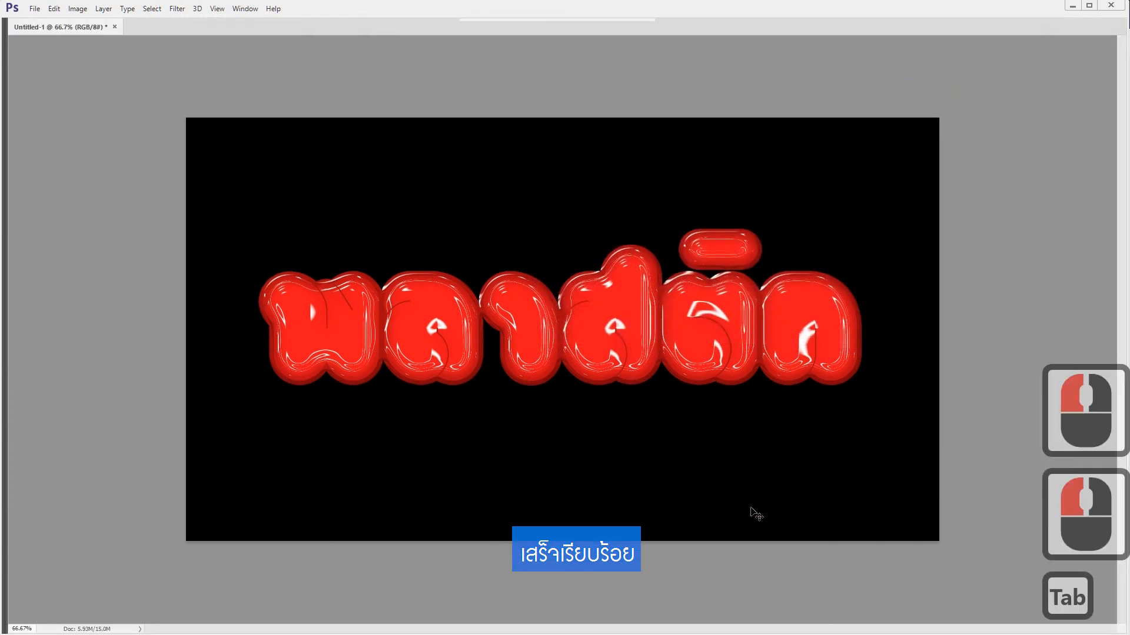
click(459, 585)
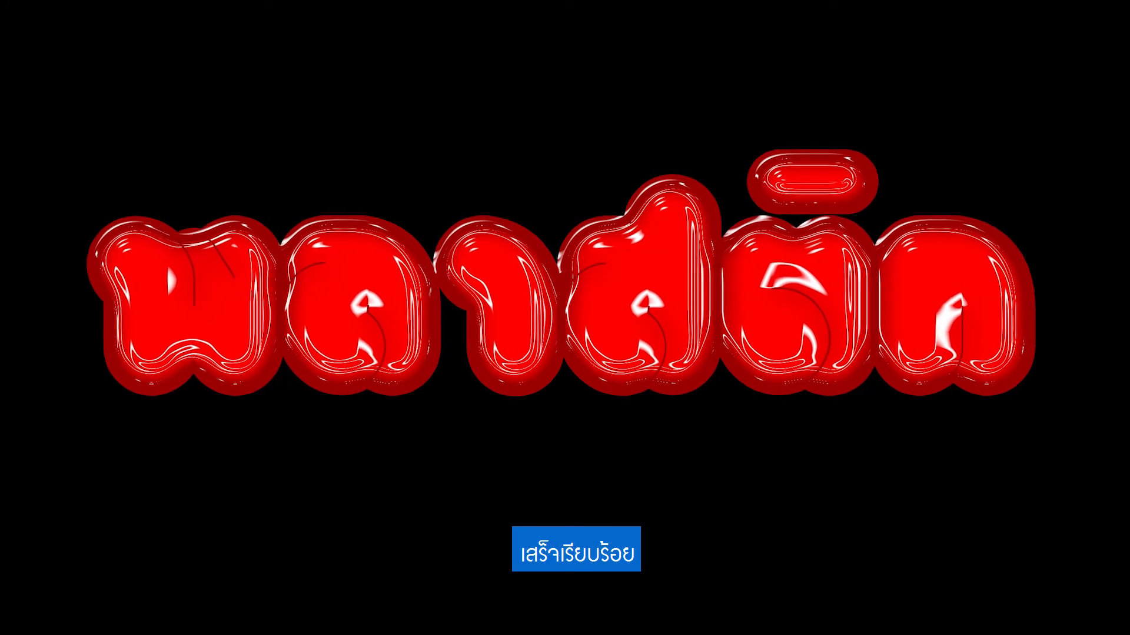